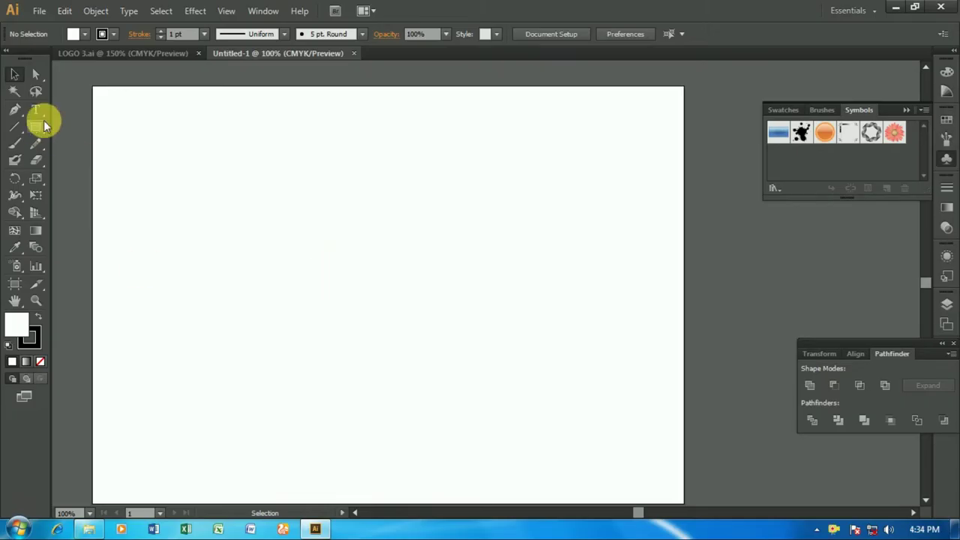
# Type a 300 pt capital J on the artboard and move it toward the centre.
pyautogui.click(35, 109)
pyautogui.click(263, 264)
pyautogui.write('300')
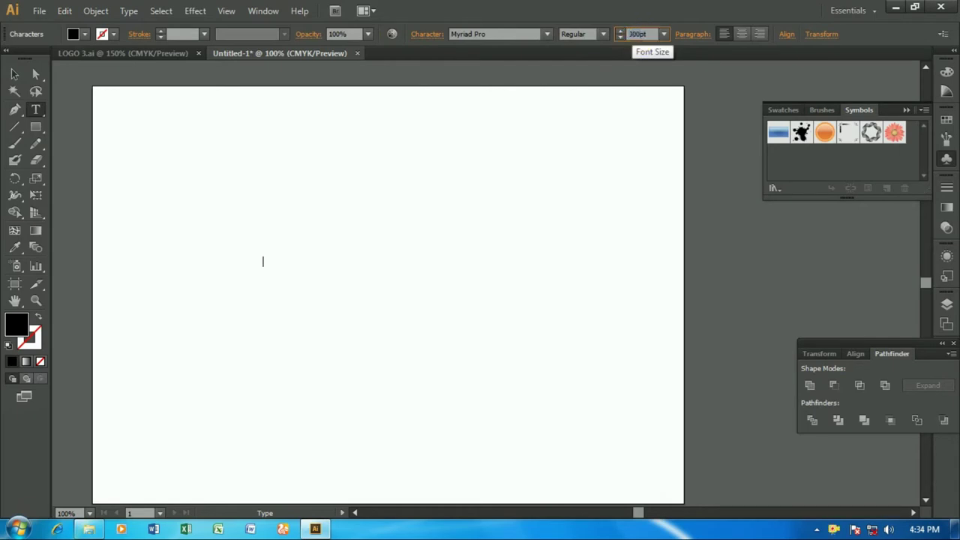
pyautogui.click(628, 31)
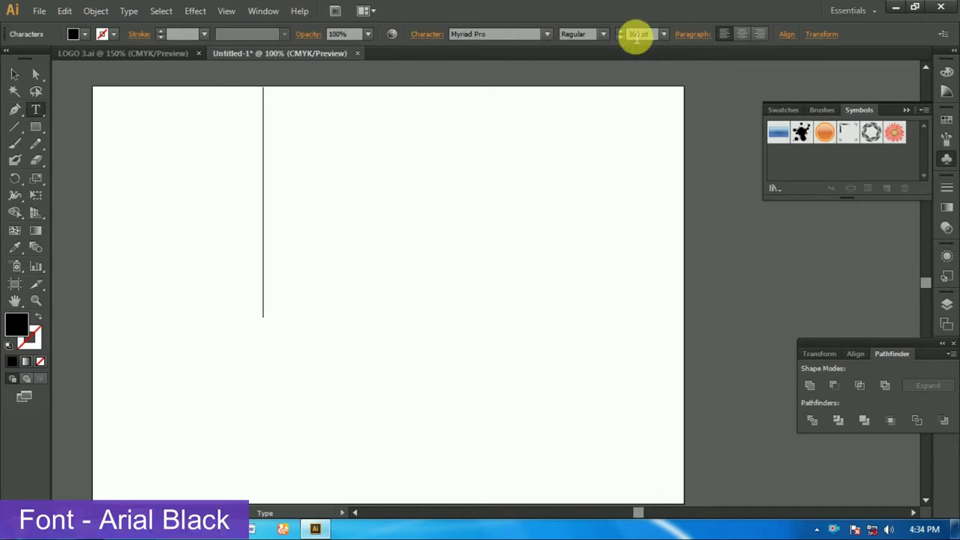
pyautogui.write('J')
pyautogui.click(15, 73)
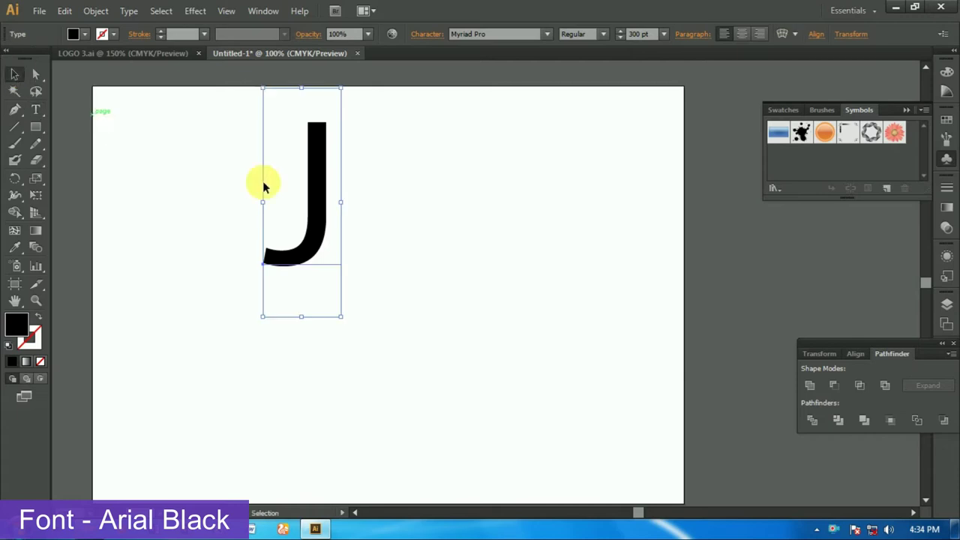
pyautogui.moveTo(317, 197); pyautogui.dragTo(323, 279)
# Set the J in Arial Black and move it further down the page.
pyautogui.click(468, 34)
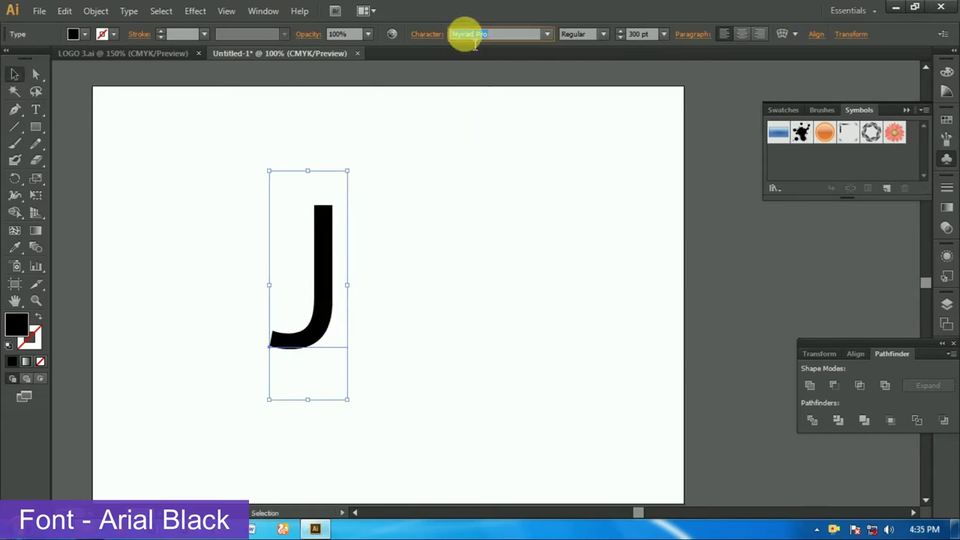
pyautogui.write('Arial')
pyautogui.press('Return')
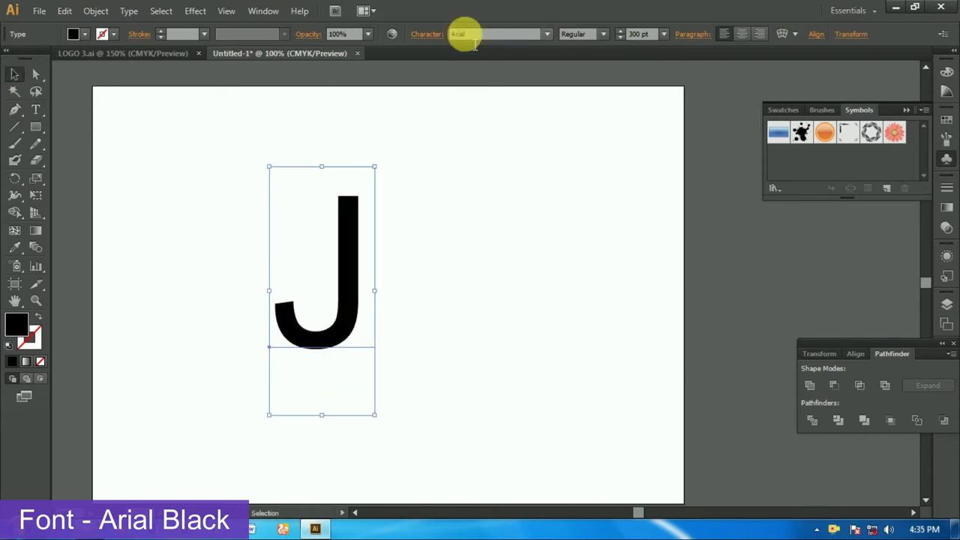
pyautogui.click(604, 34)
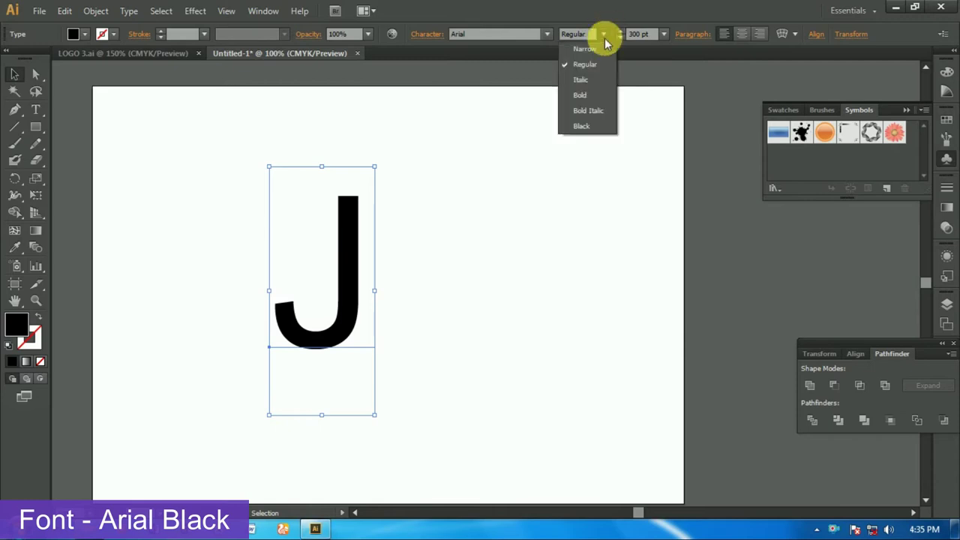
pyautogui.click(581, 126)
pyautogui.moveTo(357, 283)
pyautogui.mouseDown()
pyautogui.moveTo(353, 337)
pyautogui.moveTo(357, 319)
pyautogui.mouseUp()
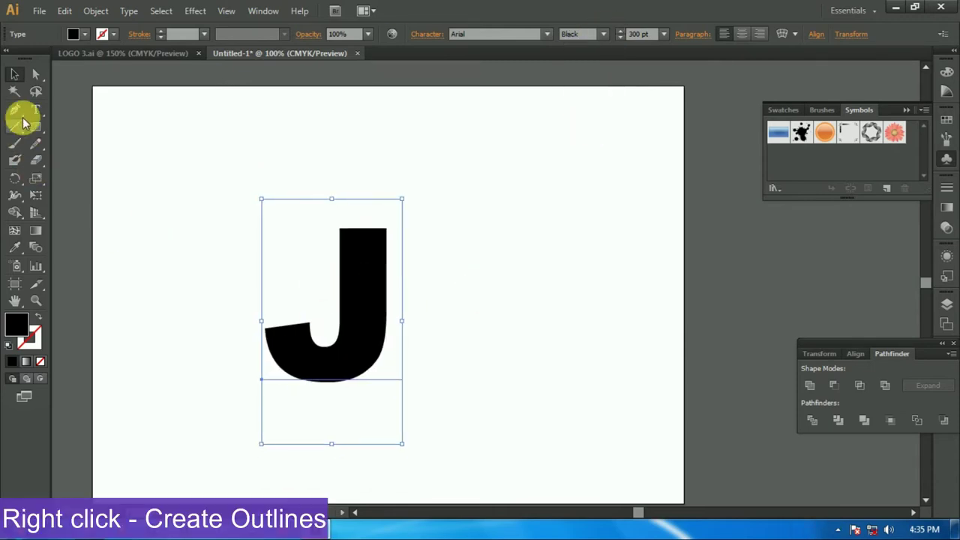
pyautogui.rightClick(379, 340)
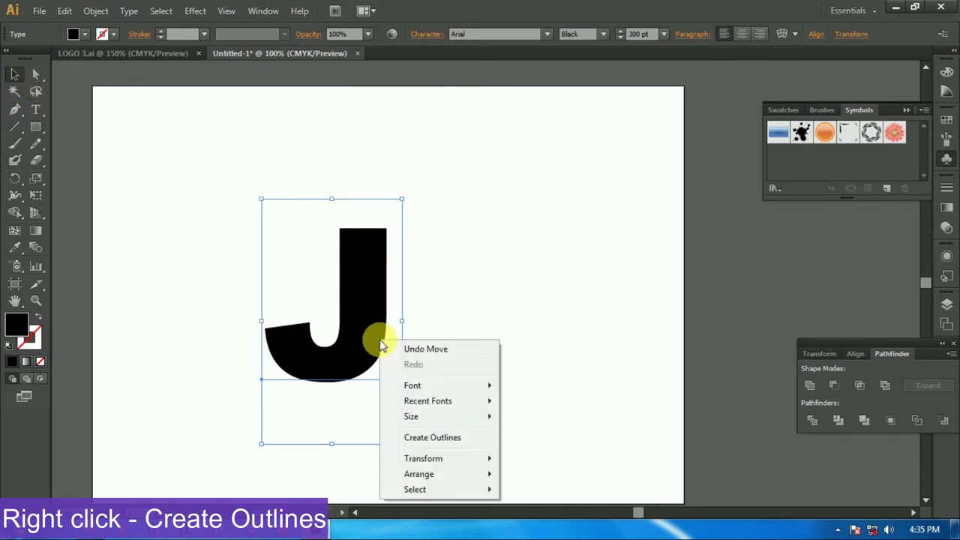
# Convert the J to outlines and stretch the top of its stem upward.
pyautogui.click(435, 437)
pyautogui.moveTo(365, 309); pyautogui.dragTo(379, 304)
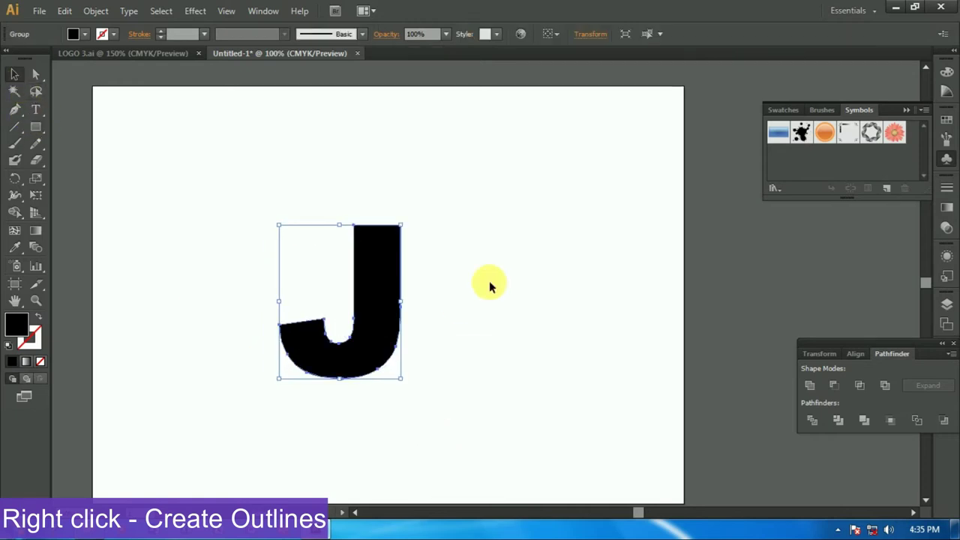
pyautogui.click(488, 294)
pyautogui.click(390, 247)
pyautogui.click(35, 73)
pyautogui.moveTo(331, 208); pyautogui.dragTo(414, 235)
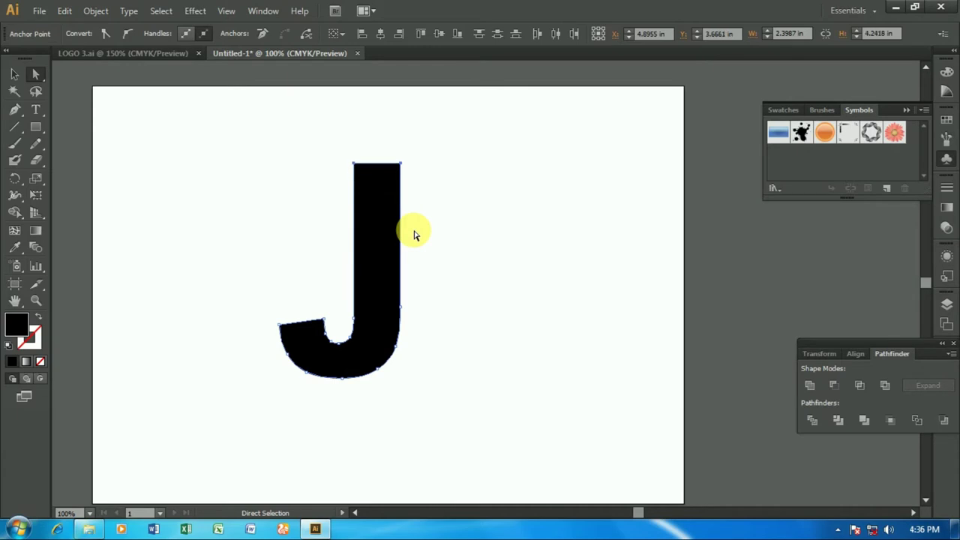
# Shift the J left and down, then draw a thin, tall rectangle to its right.
pyautogui.click(15, 73)
pyautogui.moveTo(364, 242); pyautogui.dragTo(339, 261)
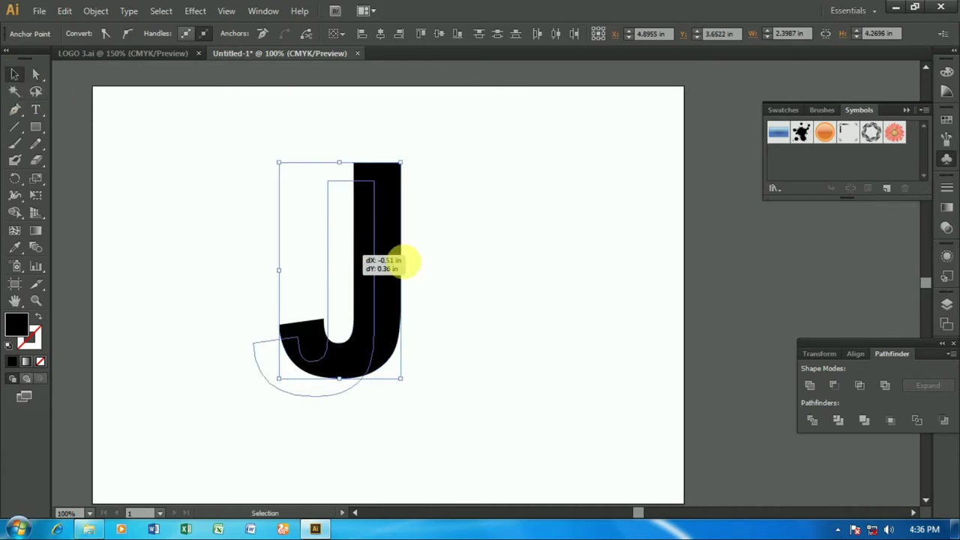
pyautogui.click(473, 258)
pyautogui.click(355, 271)
pyautogui.click(35, 126)
pyautogui.moveTo(480, 177)
pyautogui.mouseDown()
pyautogui.moveTo(498, 275)
pyautogui.moveTo(487, 393)
pyautogui.mouseUp()
# Give the thin rectangle a white fill and an outline stroke.
pyautogui.click(113, 37)
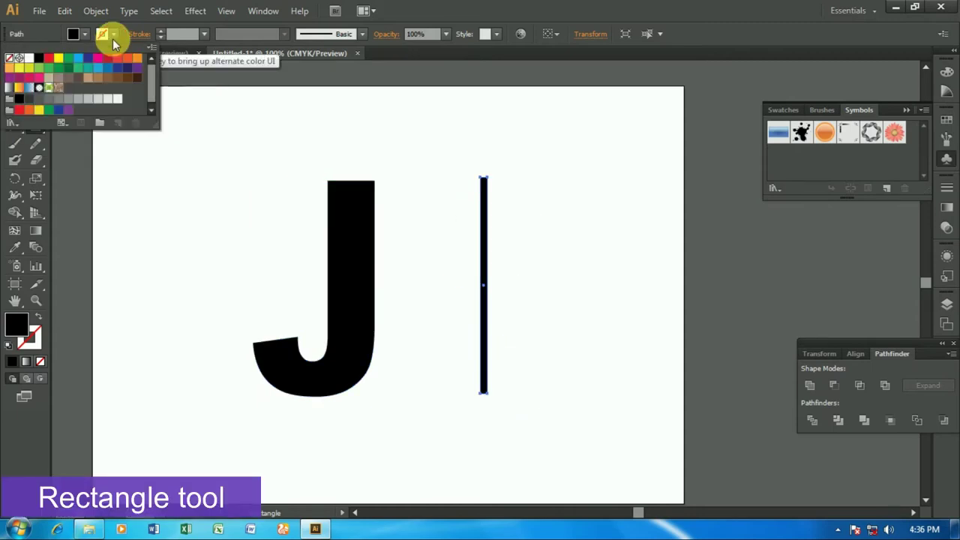
pyautogui.click(22, 59)
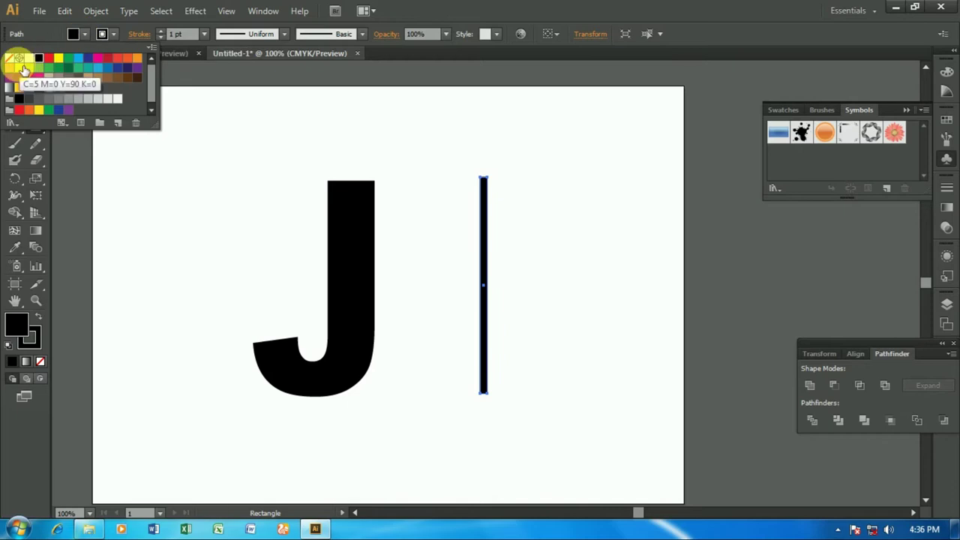
pyautogui.click(37, 62)
pyautogui.click(587, 253)
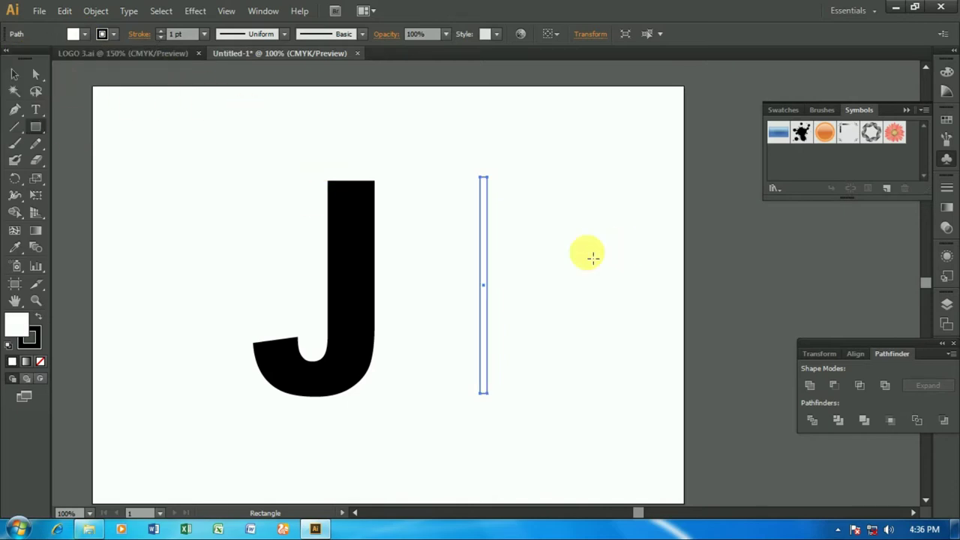
# Widen and heighten the bar and move it next to the J.
pyautogui.click(18, 77)
pyautogui.moveTo(487, 285); pyautogui.dragTo(498, 293)
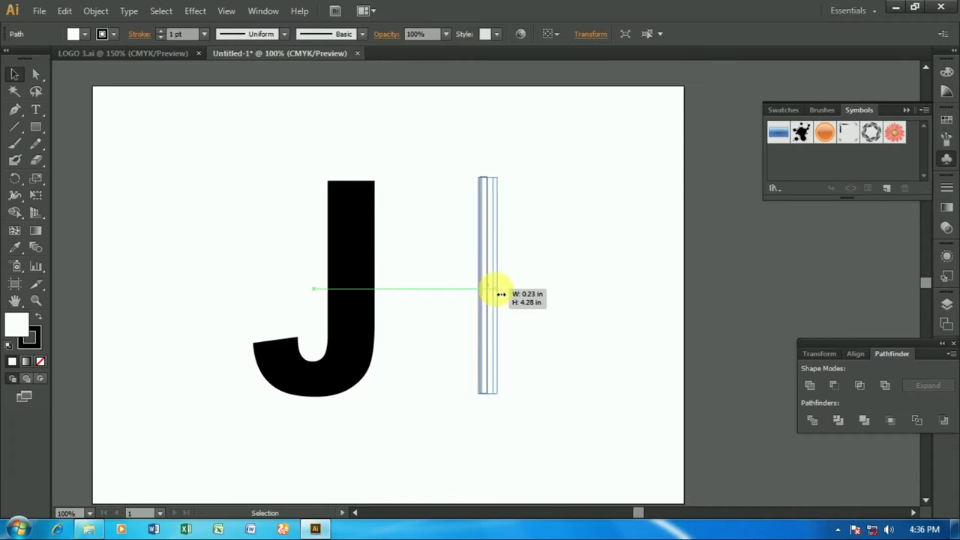
pyautogui.moveTo(495, 293); pyautogui.dragTo(498, 296)
pyautogui.moveTo(486, 229); pyautogui.dragTo(421, 250)
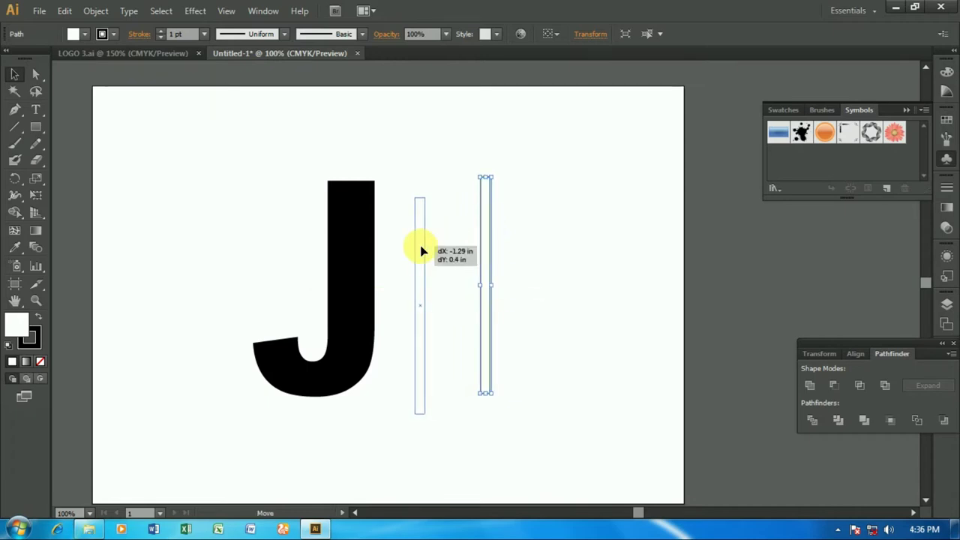
pyautogui.moveTo(421, 197)
pyautogui.mouseDown()
pyautogui.moveTo(422, 151)
pyautogui.moveTo(501, 193)
pyautogui.mouseUp()
# Rotate the bar about 36° across the J and Alt-drag a parallel copy up-left.
pyautogui.moveTo(453, 227)
pyautogui.mouseDown()
pyautogui.moveTo(346, 267)
pyautogui.moveTo(344, 250)
pyautogui.mouseUp()
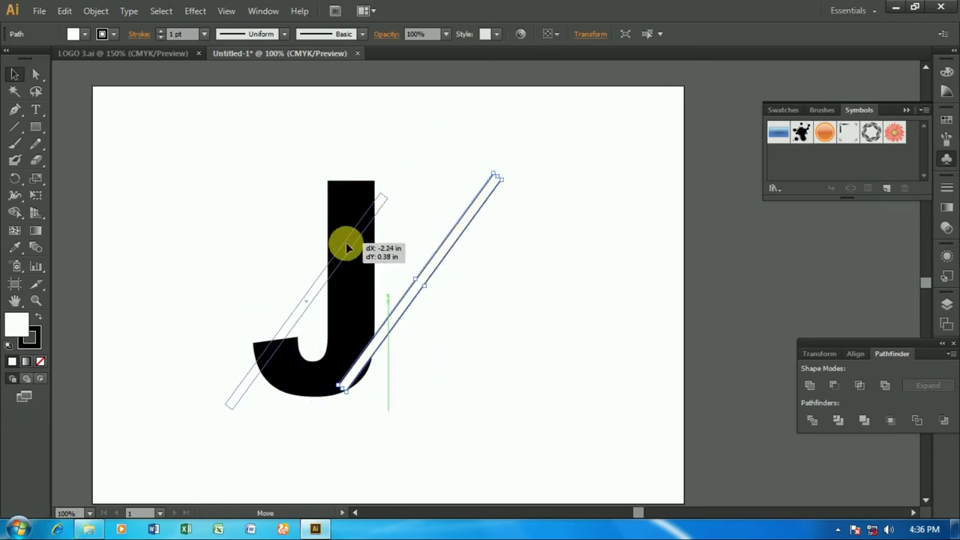
pyautogui.moveTo(346, 248); pyautogui.dragTo(367, 237)
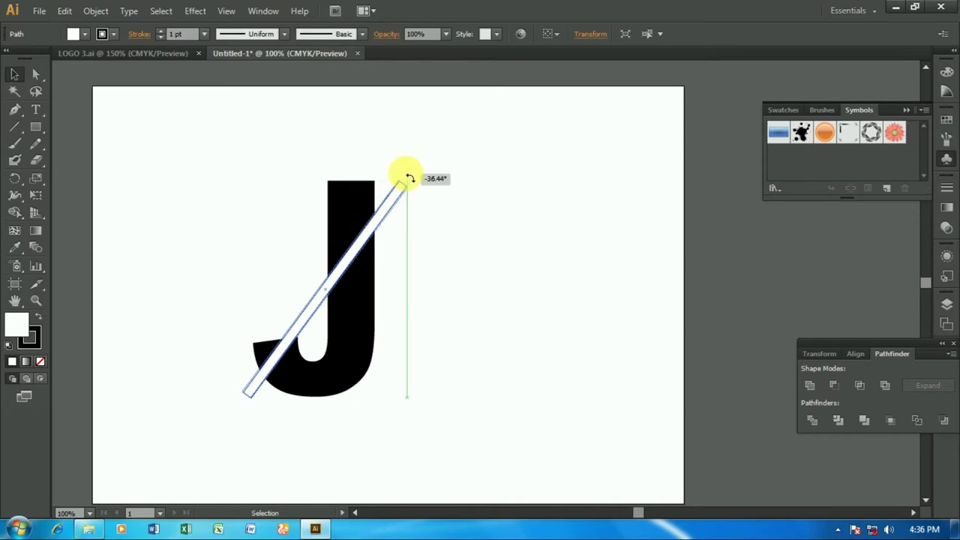
pyautogui.moveTo(409, 178); pyautogui.dragTo(401, 169)
pyautogui.click(461, 268)
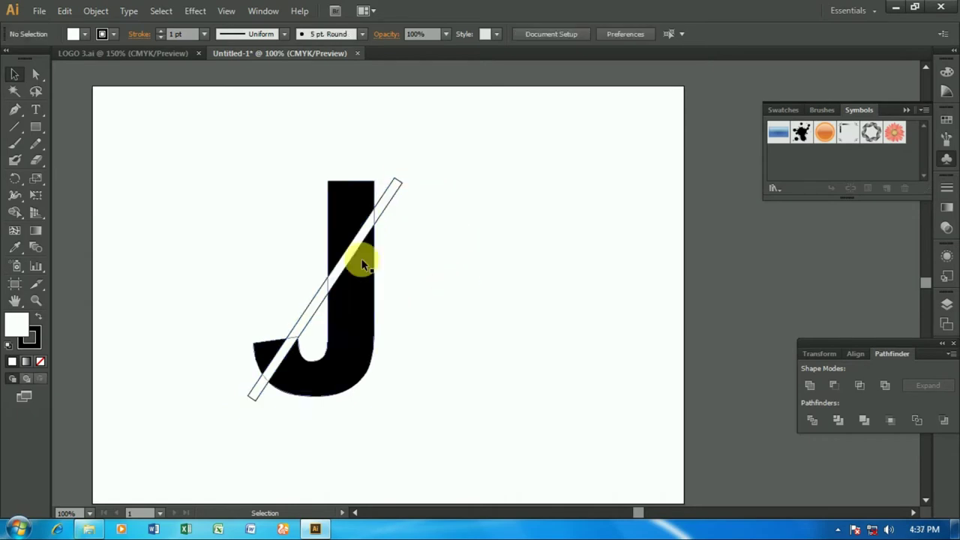
pyautogui.click(357, 253)
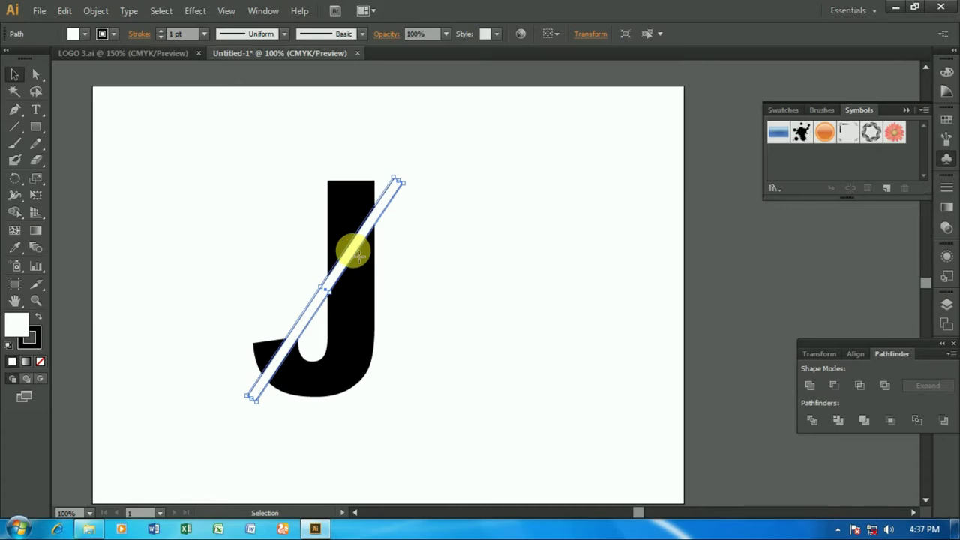
pyautogui.moveTo(351, 257); pyautogui.dragTo(317, 235)
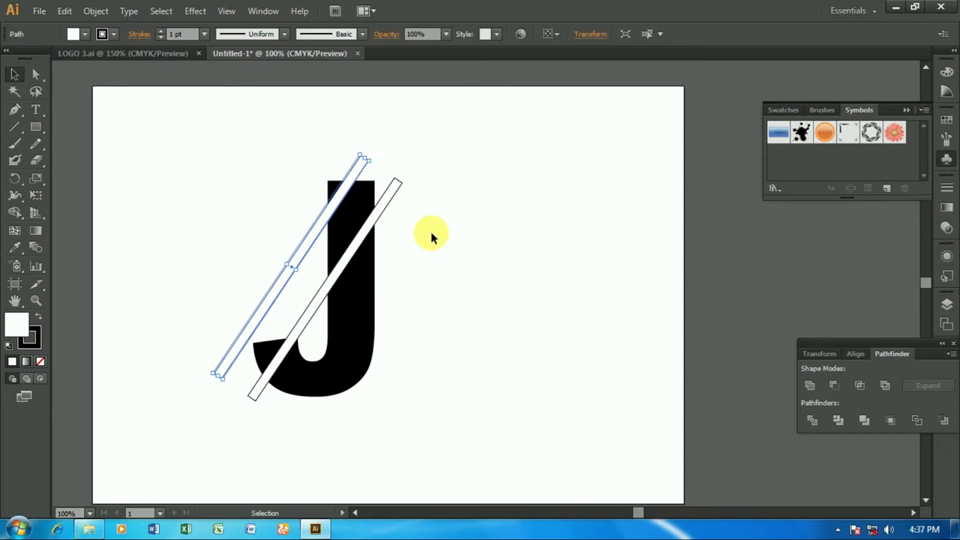
# Cut both bars out of the J with Pathfinder Minus Front and ungroup the pieces.
pyautogui.moveTo(157, 101); pyautogui.dragTo(474, 435)
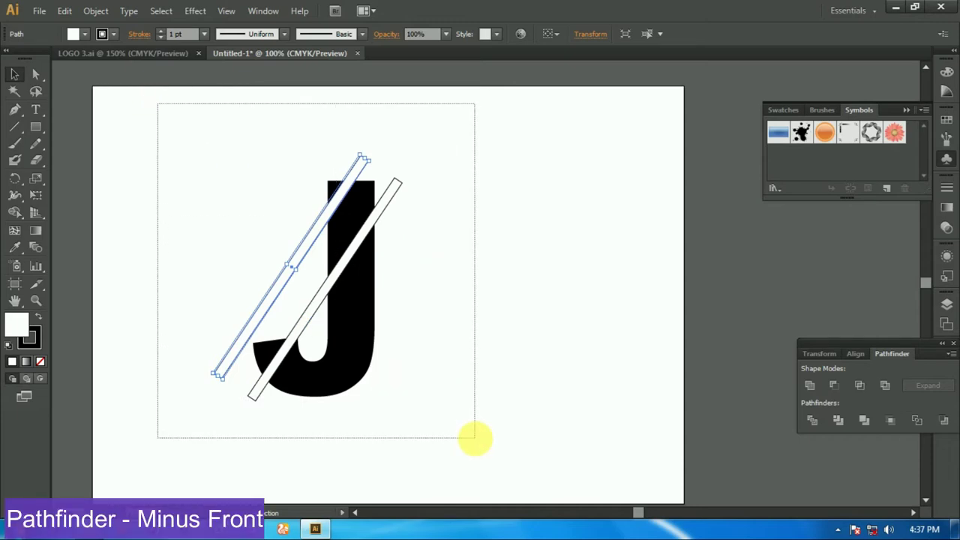
pyautogui.click(833, 386)
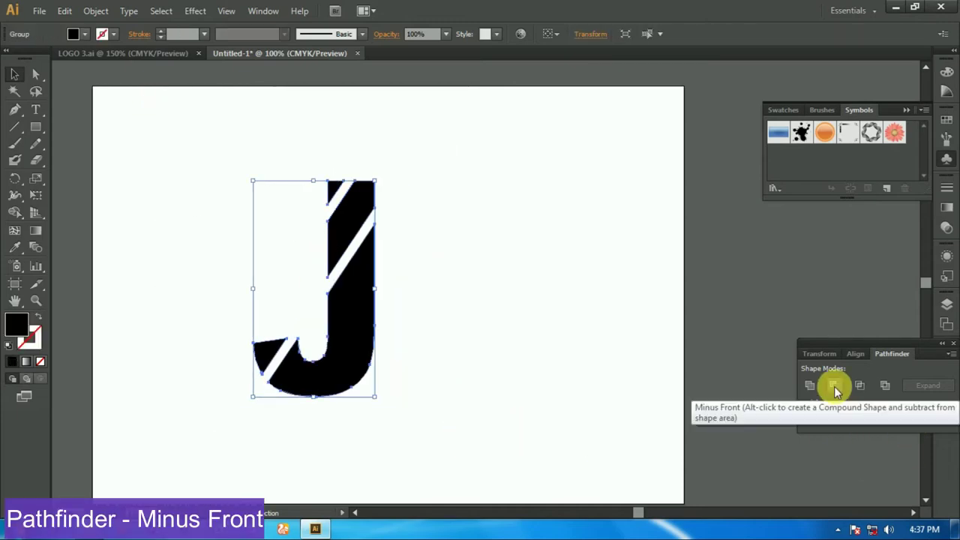
pyautogui.click(406, 383)
pyautogui.click(361, 354)
pyautogui.rightClick(360, 354)
pyautogui.click(399, 431)
# Delete the J's small top offcut and lower-left triangle.
pyautogui.click(291, 188)
pyautogui.click(333, 192)
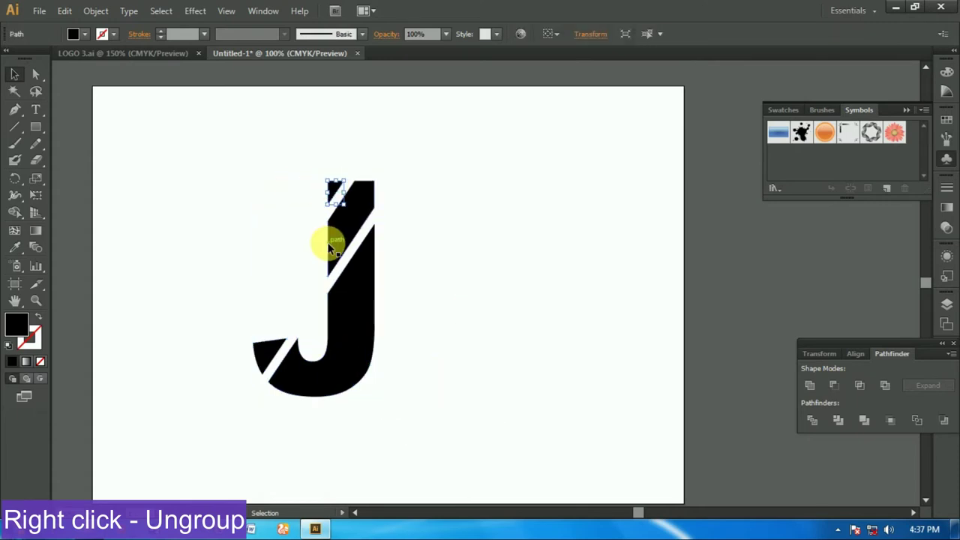
pyautogui.press('Delete')
pyautogui.scroll(-1, 399, 331)
pyautogui.click(269, 312)
pyautogui.press('Delete')
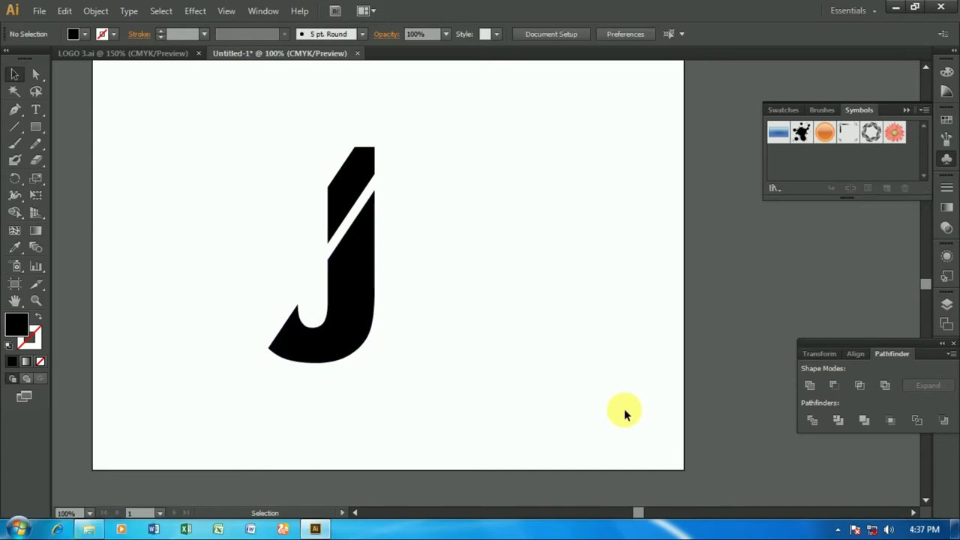
pyautogui.scroll(1, 421, 317)
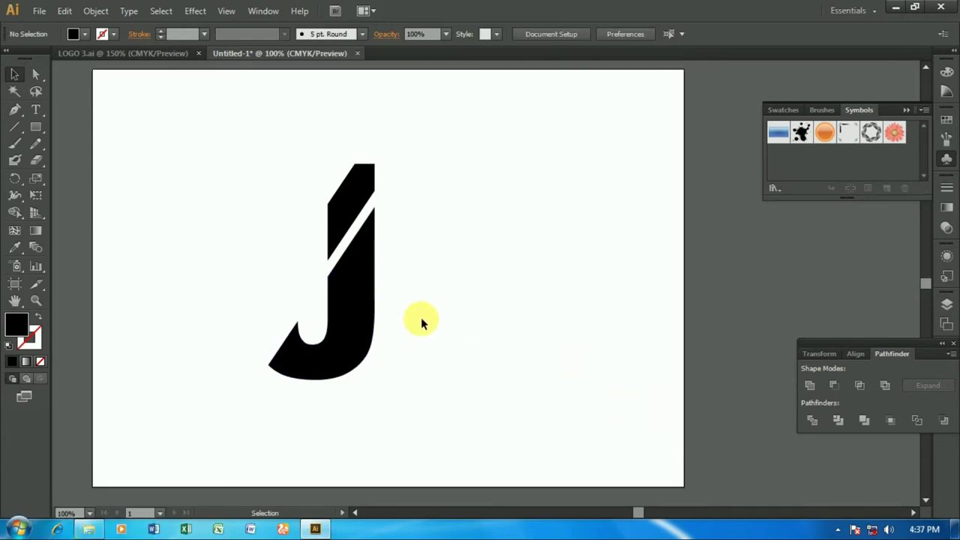
# Nudge the J into place and colour its top slanted piece red.
pyautogui.click(16, 72)
pyautogui.moveTo(230, 155); pyautogui.dragTo(450, 454)
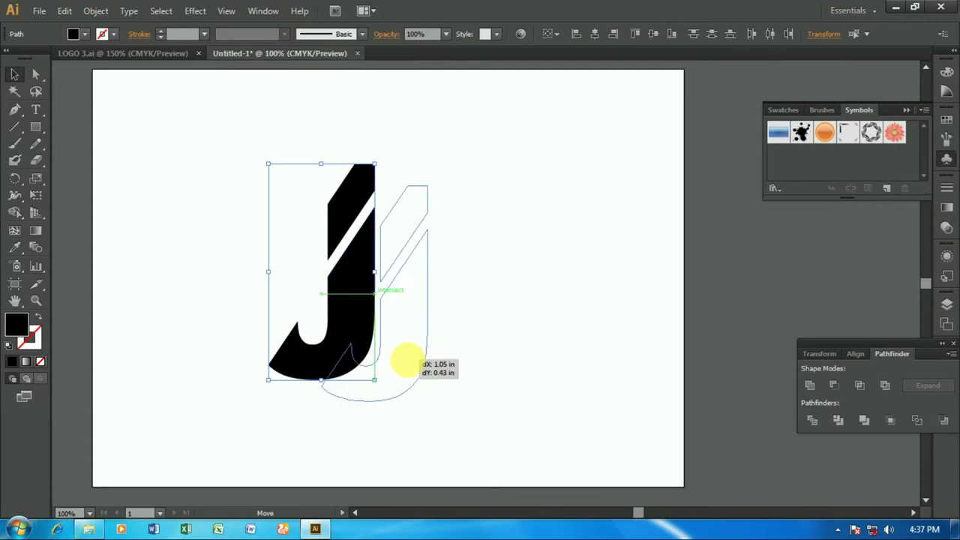
pyautogui.moveTo(348, 343); pyautogui.dragTo(402, 364)
pyautogui.click(313, 285)
pyautogui.click(392, 293)
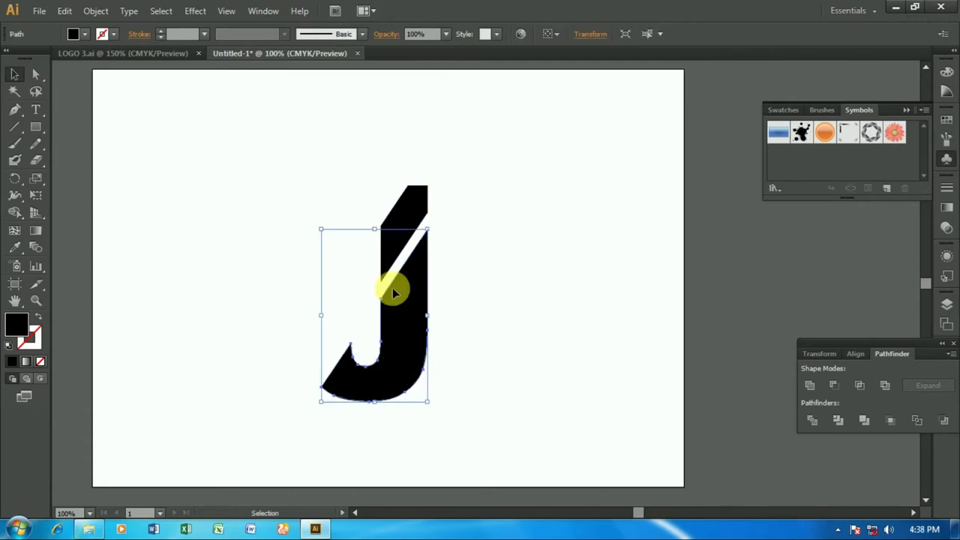
pyautogui.click(391, 210)
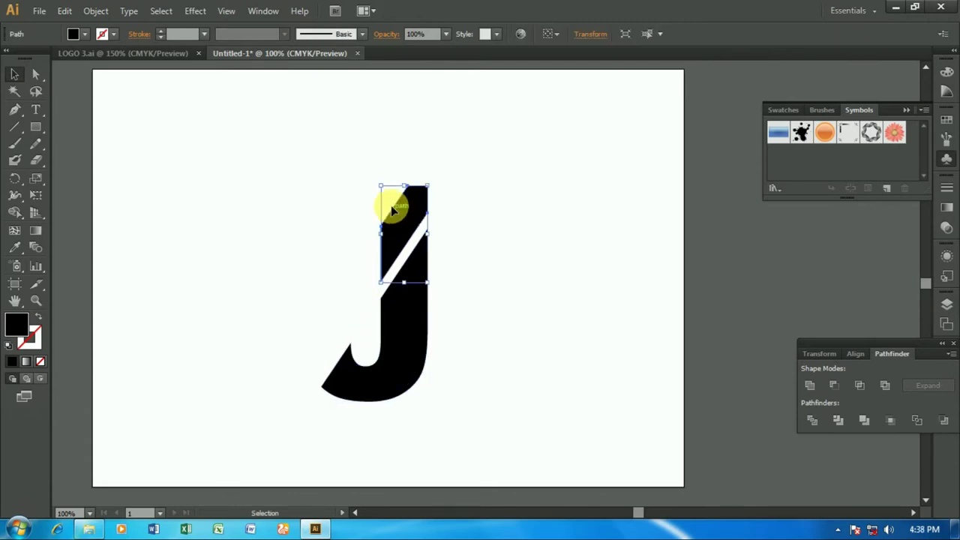
pyautogui.click(85, 35)
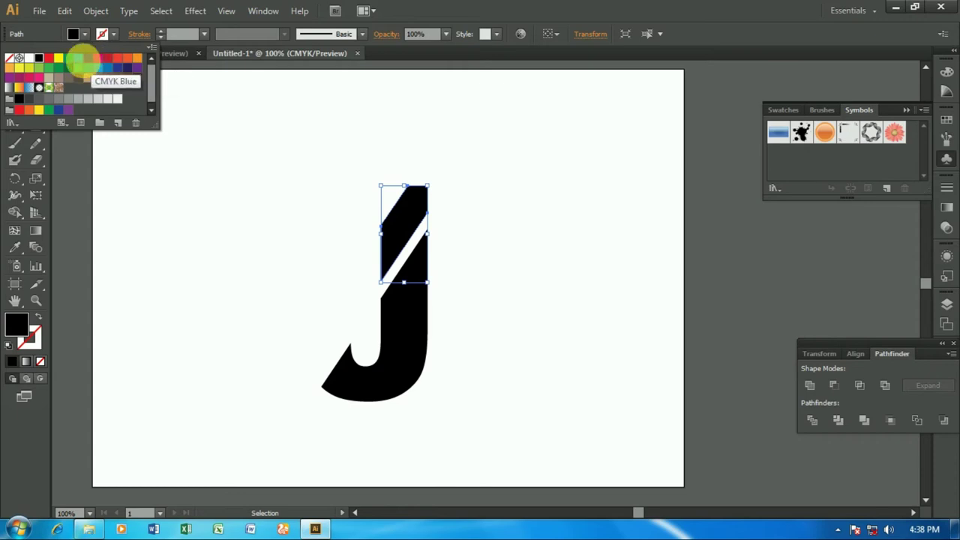
pyautogui.click(47, 58)
pyautogui.click(405, 358)
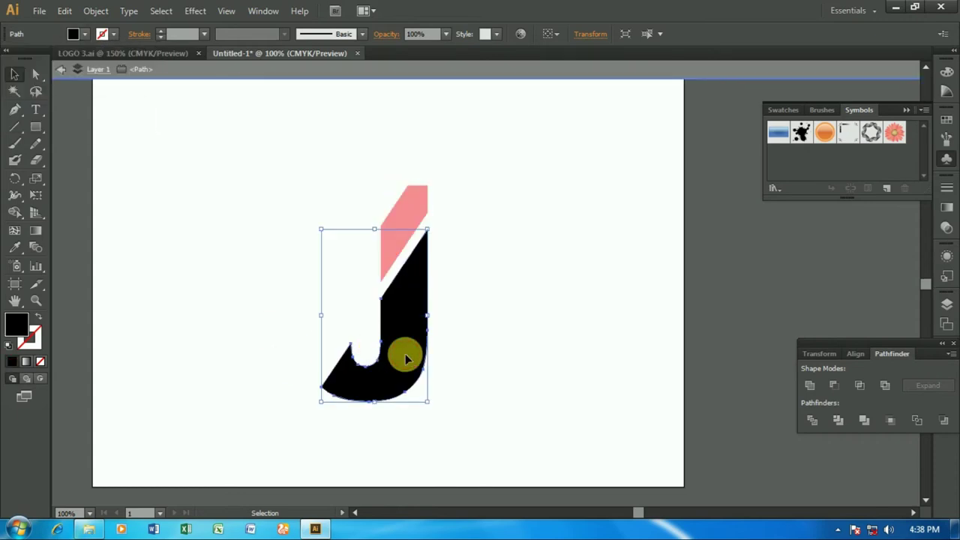
# Colour the J's main body cyan blue and move the whole J to the left.
pyautogui.click(63, 70)
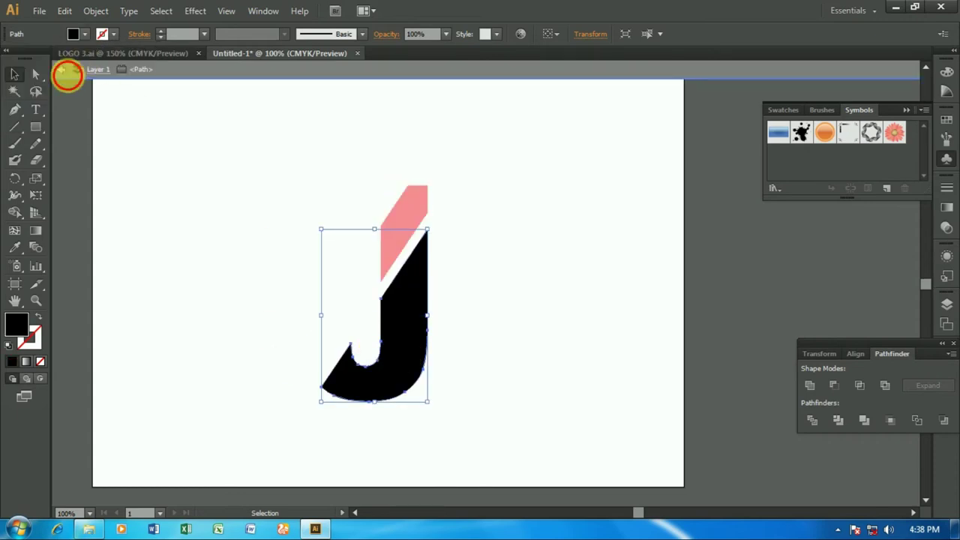
pyautogui.click(85, 35)
pyautogui.click(79, 59)
pyautogui.click(193, 224)
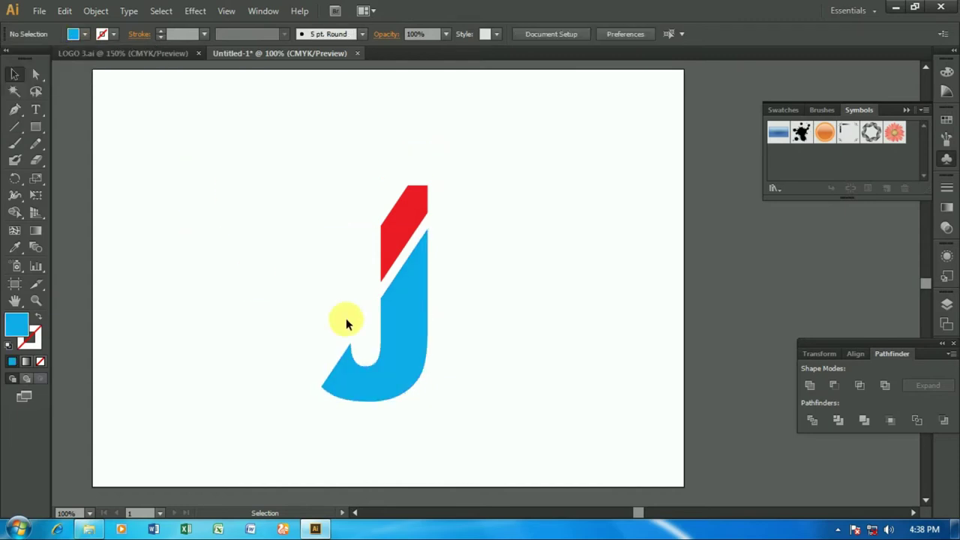
pyautogui.moveTo(232, 179); pyautogui.dragTo(467, 398)
pyautogui.moveTo(378, 369)
pyautogui.mouseDown()
pyautogui.moveTo(339, 333)
pyautogui.moveTo(396, 348)
pyautogui.moveTo(255, 326)
pyautogui.mouseUp()
pyautogui.click(403, 328)
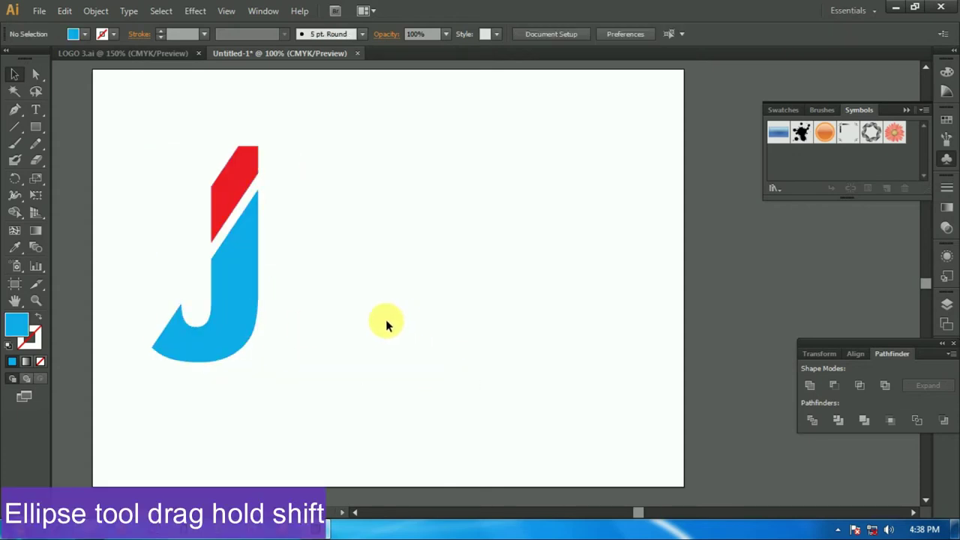
# Draw a 6.06 in circle right of the J with a red outline.
pyautogui.moveTo(36, 129); pyautogui.dragTo(87, 158)
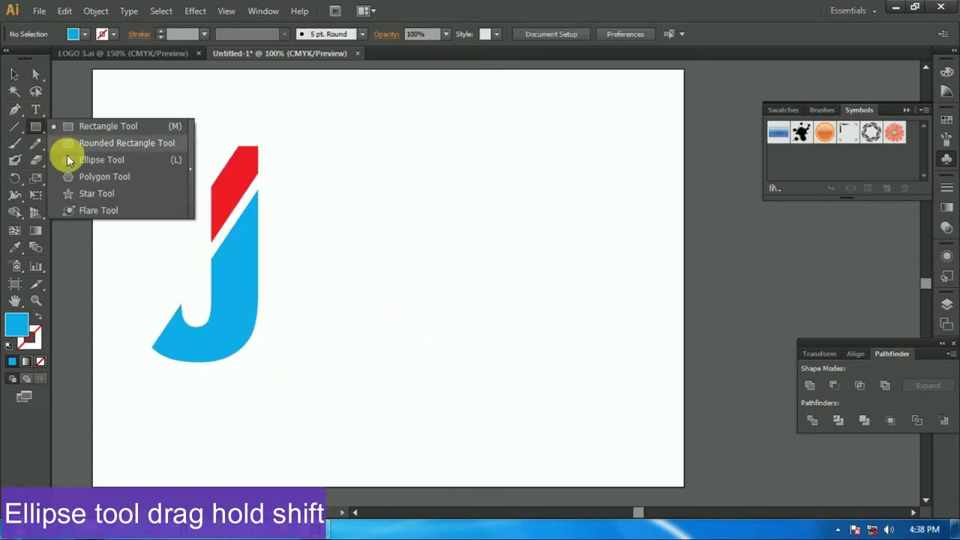
pyautogui.moveTo(472, 258); pyautogui.dragTo(609, 416)
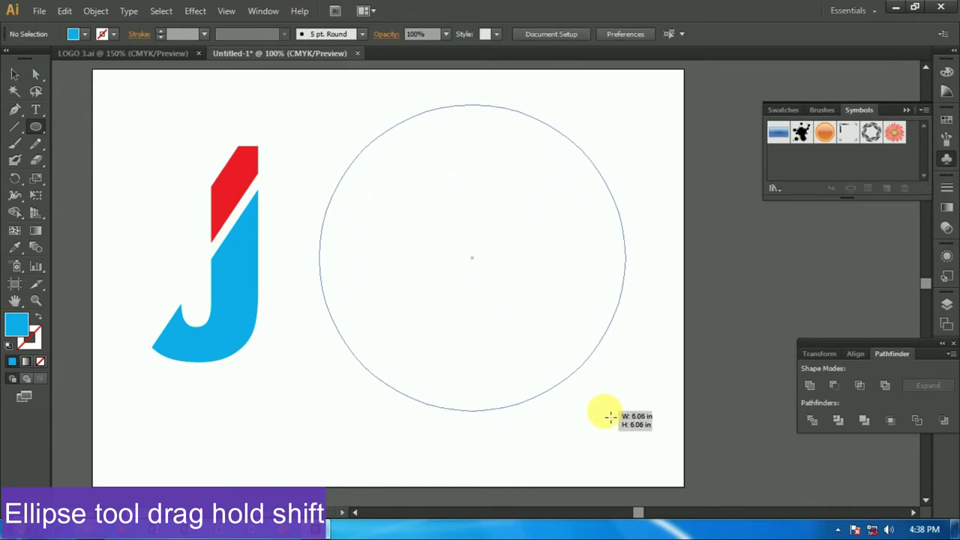
pyautogui.moveTo(608, 416); pyautogui.dragTo(612, 399)
pyautogui.click(110, 33)
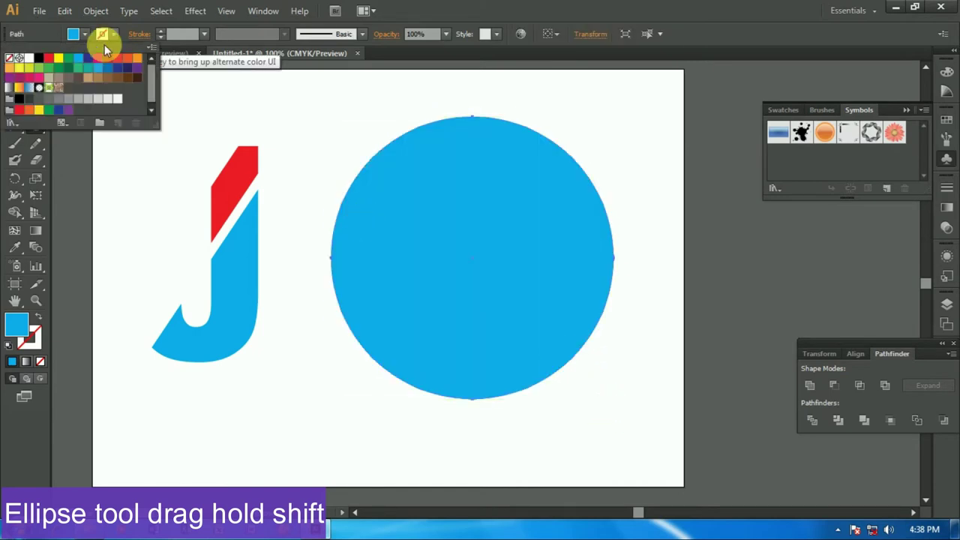
pyautogui.click(55, 61)
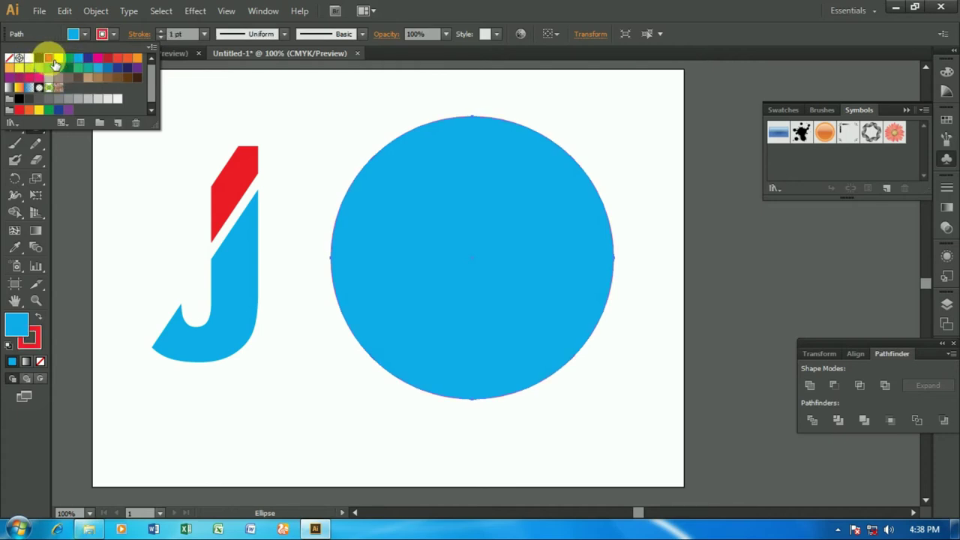
# Remove the circle's fill and set its outline weight to 7 pt.
pyautogui.click(84, 34)
pyautogui.click(9, 58)
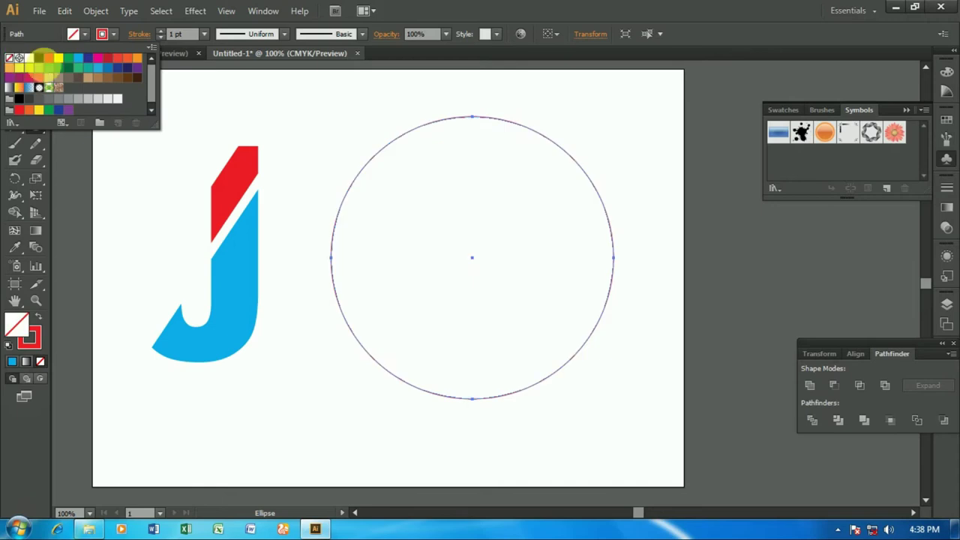
pyautogui.click(204, 34)
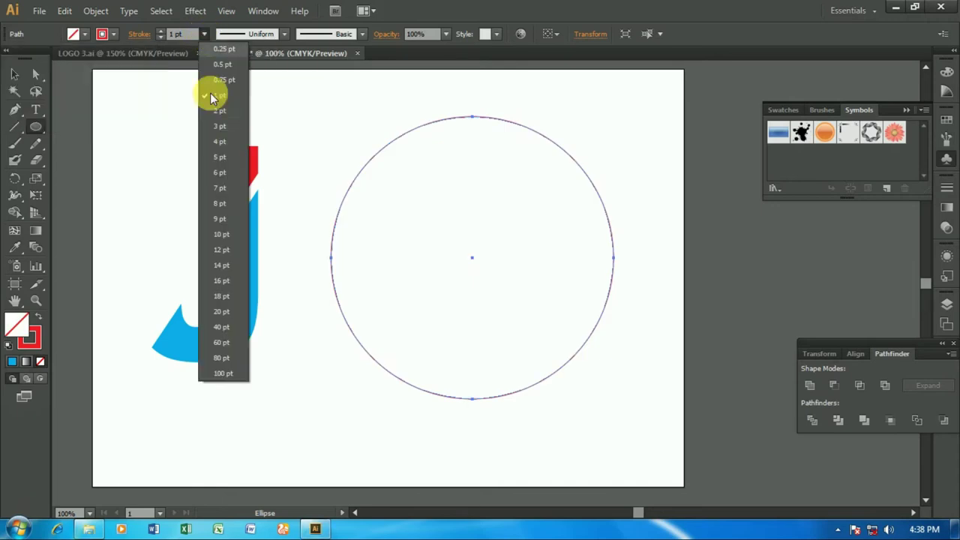
pyautogui.click(220, 173)
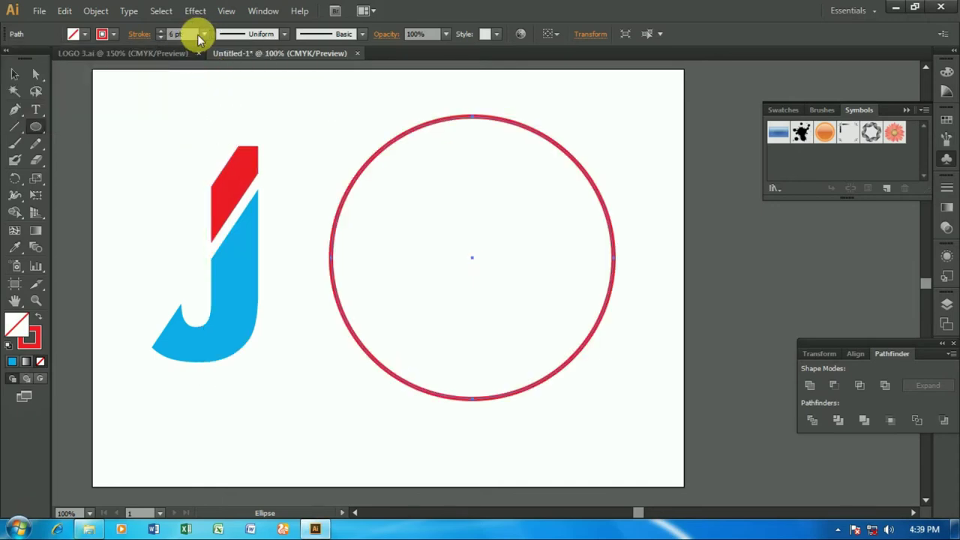
pyautogui.click(204, 34)
pyautogui.click(222, 191)
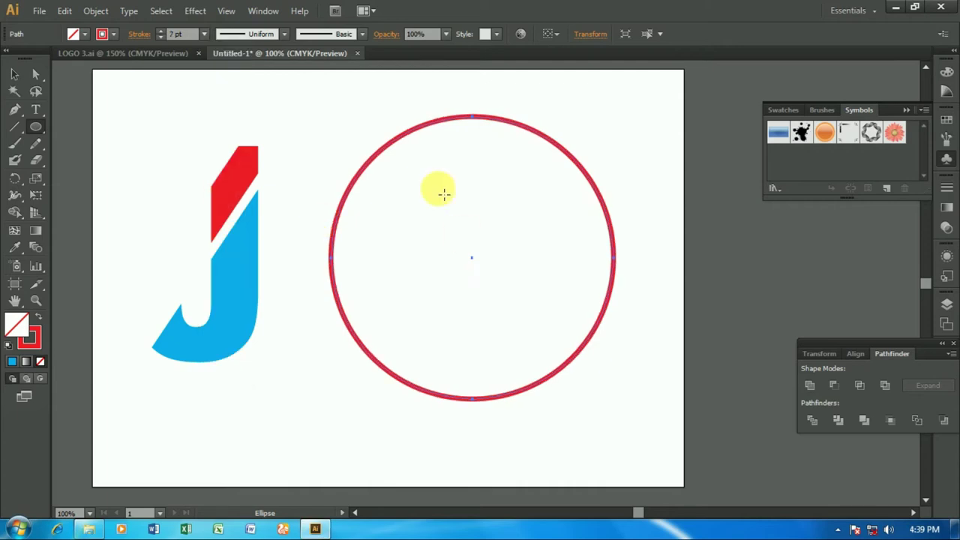
pyautogui.click(17, 77)
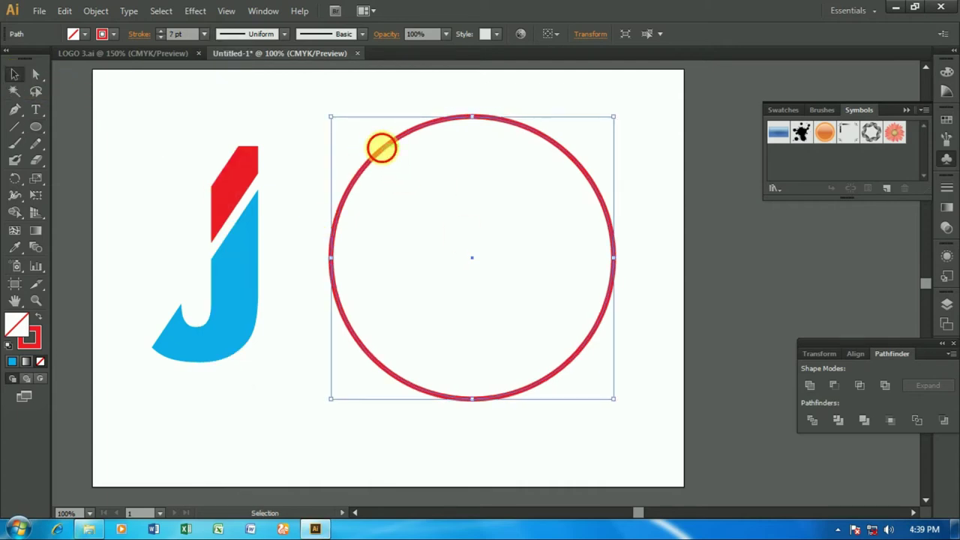
# Group the J's pieces and reposition the J lower on the left.
pyautogui.moveTo(381, 148); pyautogui.dragTo(376, 133)
pyautogui.moveTo(231, 263)
pyautogui.mouseDown()
pyautogui.moveTo(259, 379)
pyautogui.moveTo(483, 314)
pyautogui.mouseUp()
pyautogui.hotkey('ctrl', 'g')
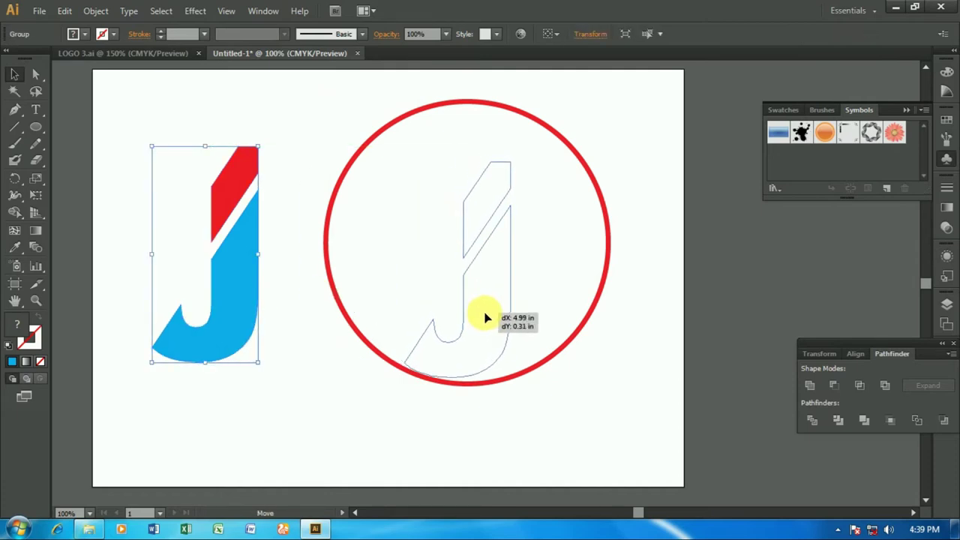
pyautogui.moveTo(483, 315); pyautogui.dragTo(227, 367)
pyautogui.moveTo(352, 330); pyautogui.dragTo(345, 321)
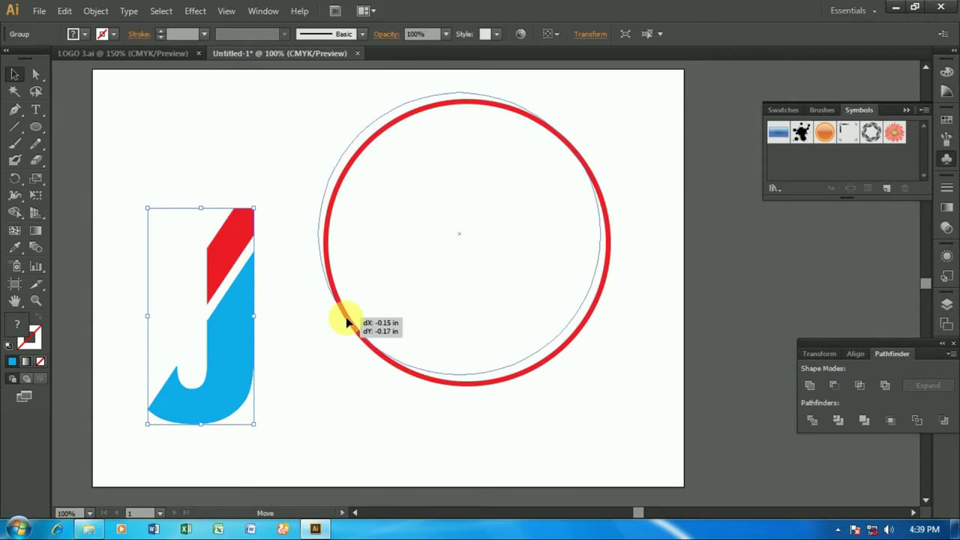
# Draw a horizontal line across the circle's lower part, nudged slightly down.
pyautogui.click(14, 126)
pyautogui.moveTo(325, 332); pyautogui.dragTo(590, 332)
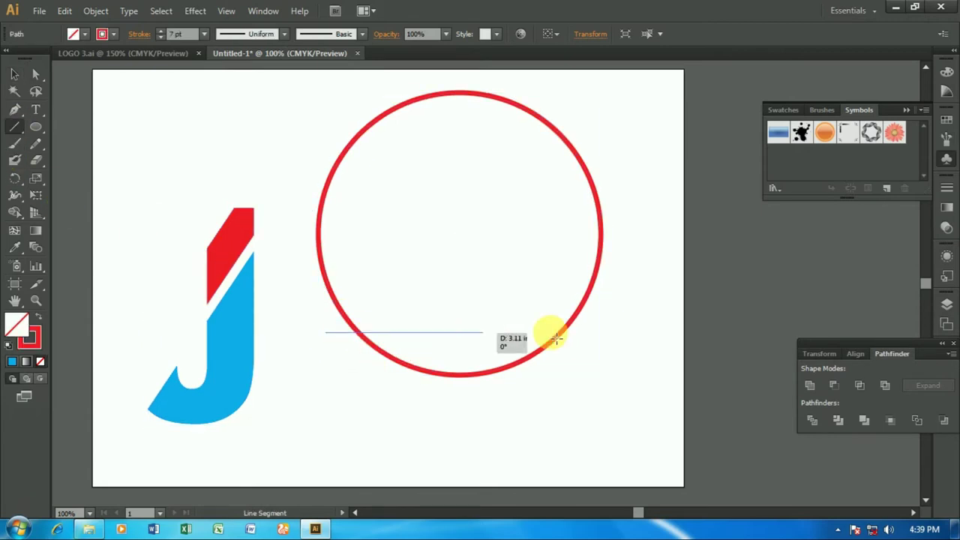
pyautogui.click(11, 76)
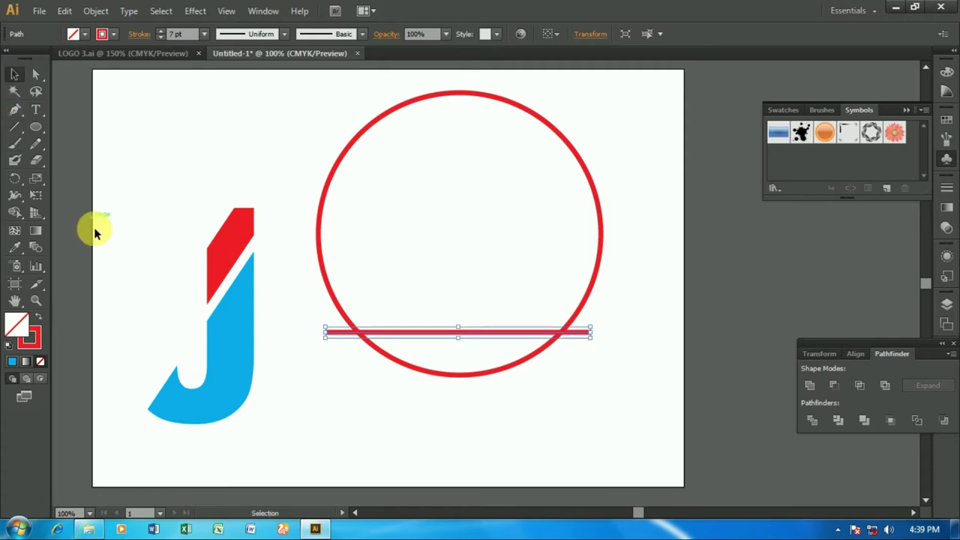
pyautogui.press('Down')
pyautogui.press('Down')
pyautogui.press('Down')
pyautogui.press('Down')
pyautogui.press('Down')
pyautogui.press('Down')
pyautogui.press('Down')
pyautogui.press('Down')
pyautogui.press('Down')
pyautogui.press('Down')
pyautogui.press('Down')
pyautogui.press('Down')
pyautogui.press('Down')
pyautogui.press('Down')
pyautogui.press('Down')
pyautogui.press('Down')
pyautogui.press('Down')
pyautogui.press('Down')
pyautogui.press('Down')
pyautogui.click(407, 396)
pyautogui.moveTo(299, 132); pyautogui.dragTo(467, 350)
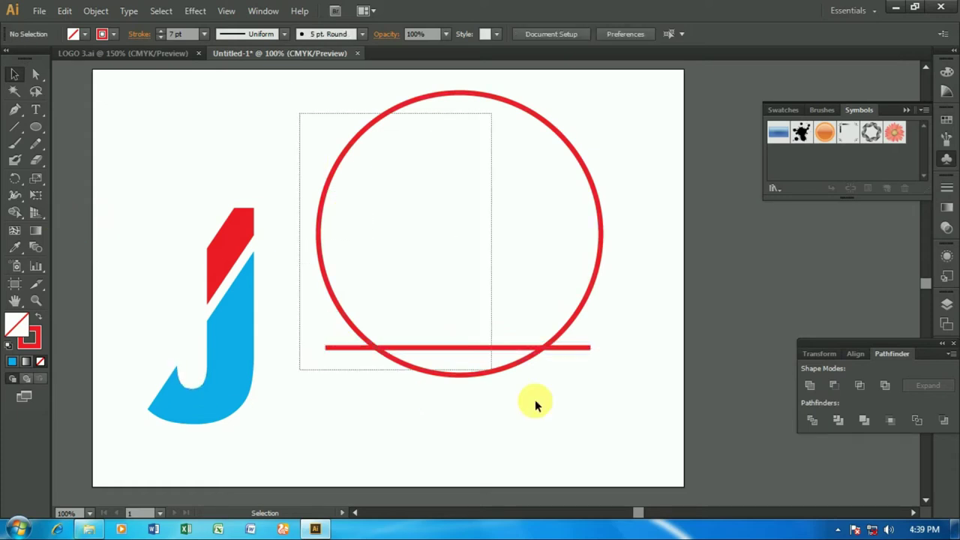
# Divide the circle along the horizontal line with Pathfinder.
pyautogui.click(578, 418)
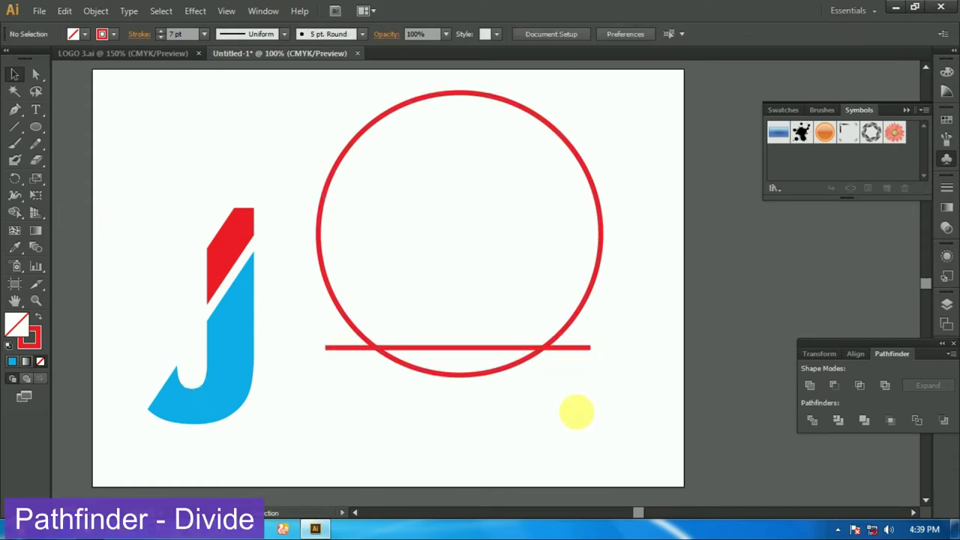
pyautogui.click(540, 347)
pyautogui.moveTo(309, 144); pyautogui.dragTo(485, 402)
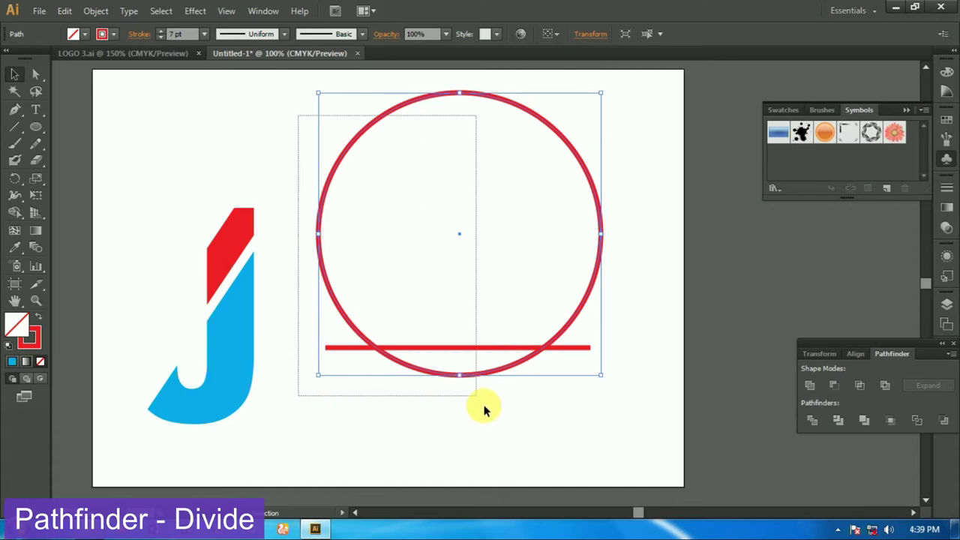
pyautogui.click(812, 421)
pyautogui.click(583, 422)
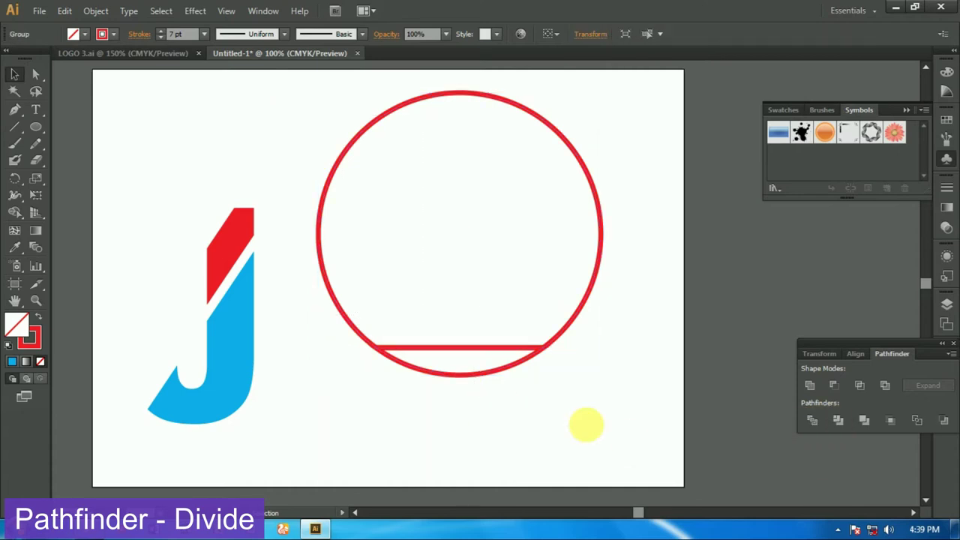
pyautogui.click(463, 366)
# Delete the chord, the bottom arc and the stray path to leave an open ring.
pyautogui.click(35, 74)
pyautogui.click(460, 374)
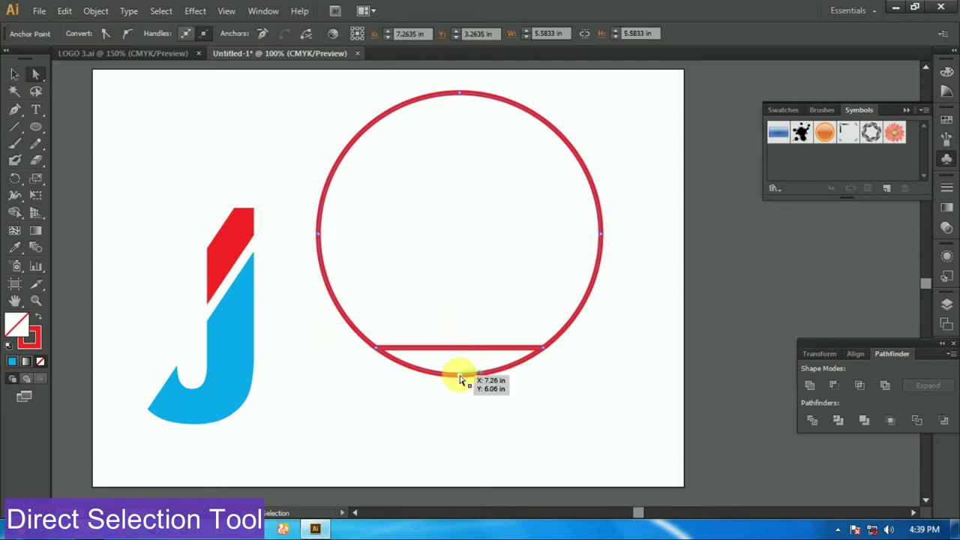
pyautogui.press('Delete')
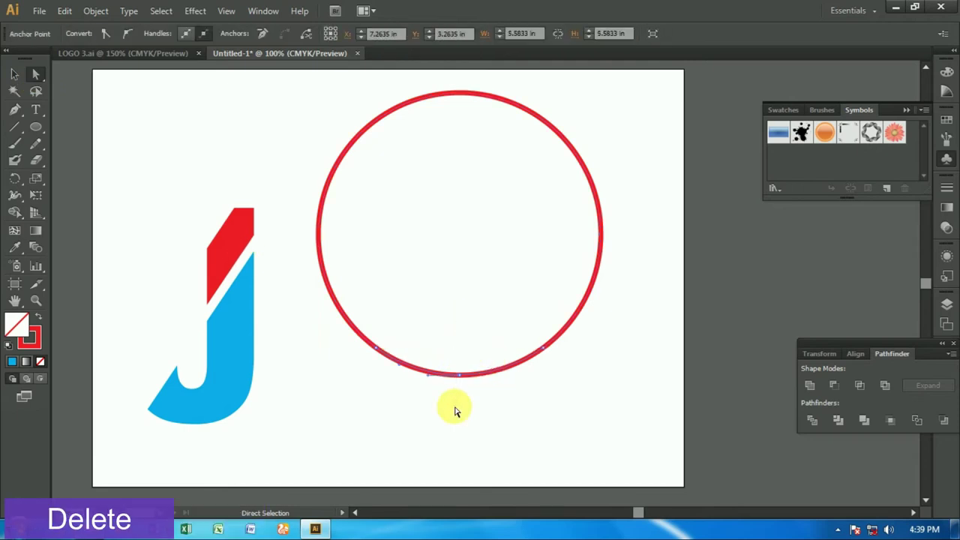
pyautogui.press('Delete')
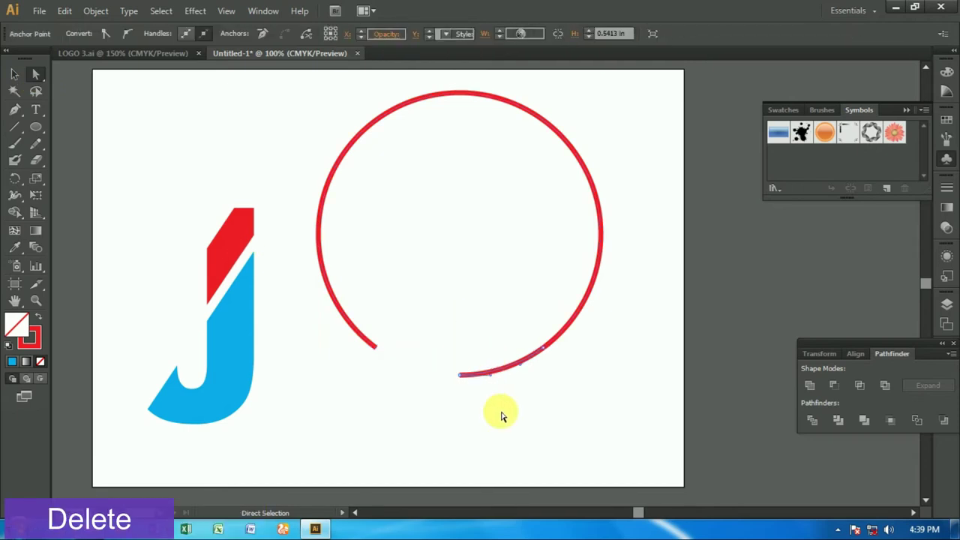
pyautogui.press('Delete')
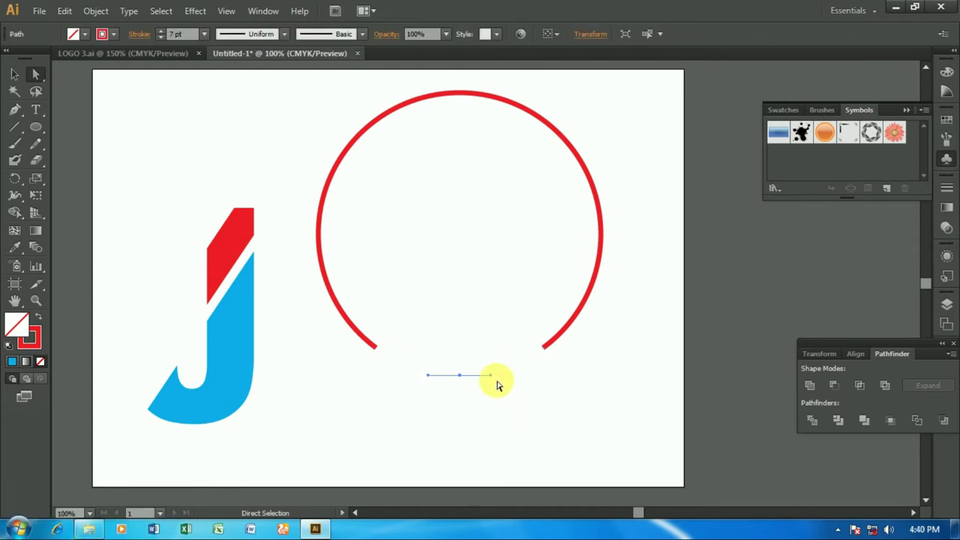
pyautogui.press('Delete')
pyautogui.scroll(-1, 496, 385)
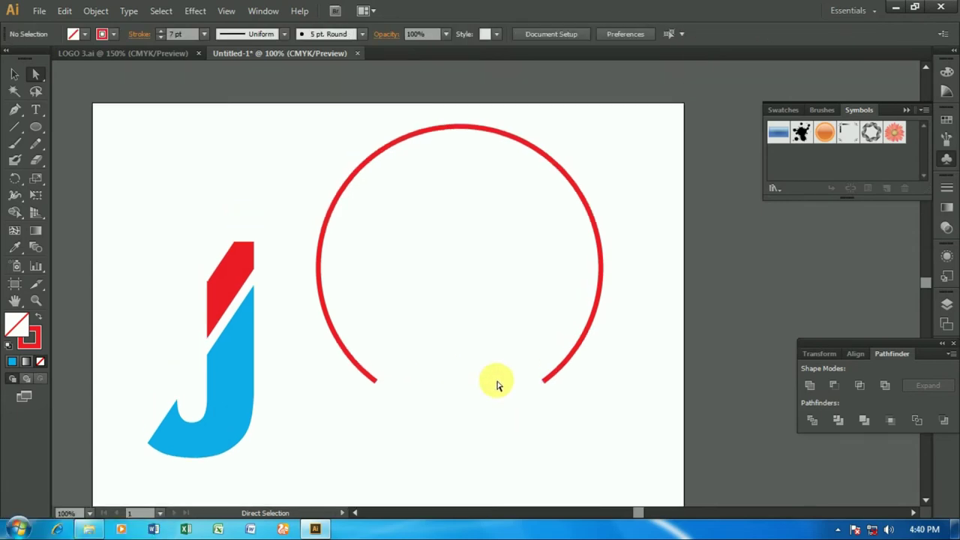
# Move the J into the red ring and scale both down into the upper left.
pyautogui.click(15, 74)
pyautogui.moveTo(213, 309); pyautogui.dragTo(488, 257)
pyautogui.moveTo(223, 97); pyautogui.dragTo(679, 409)
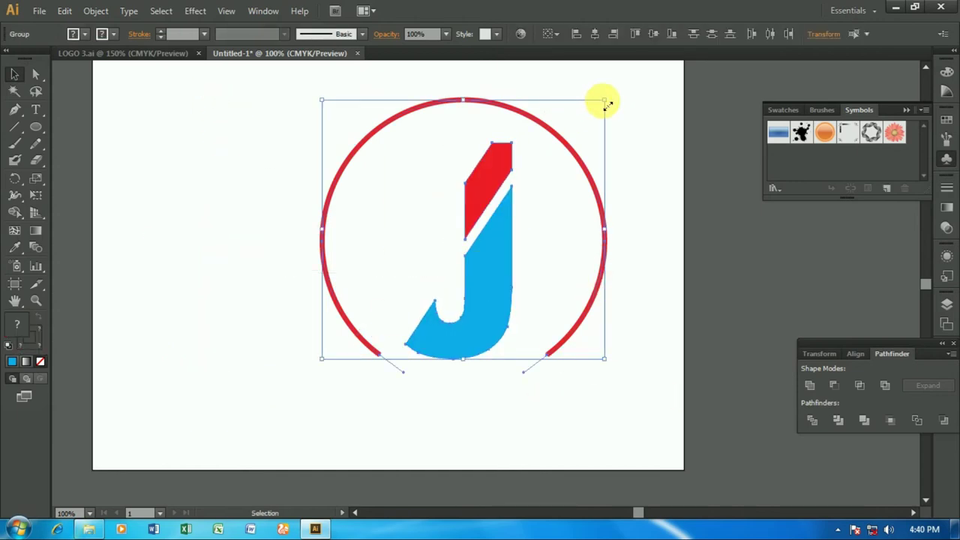
pyautogui.moveTo(607, 105); pyautogui.dragTo(568, 187)
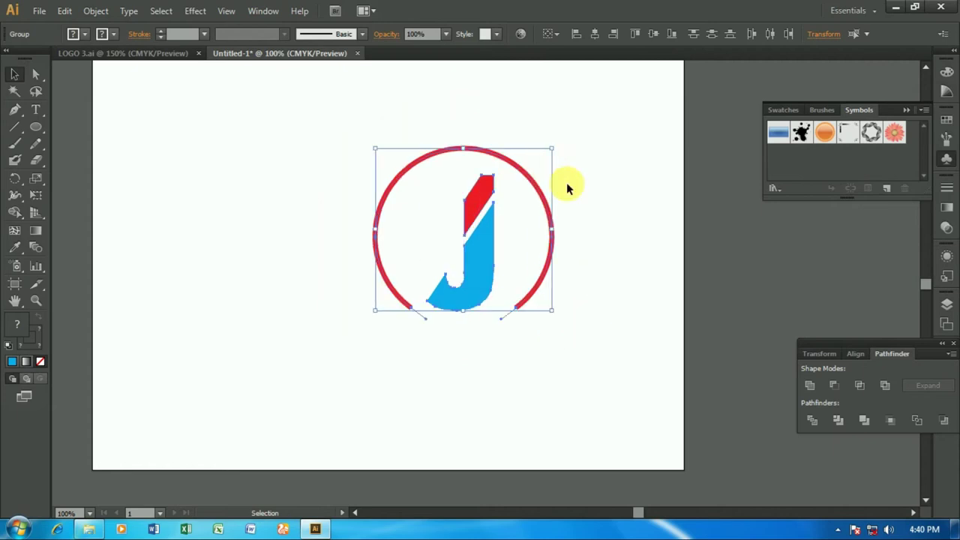
pyautogui.moveTo(332, 184); pyautogui.dragTo(332, 184)
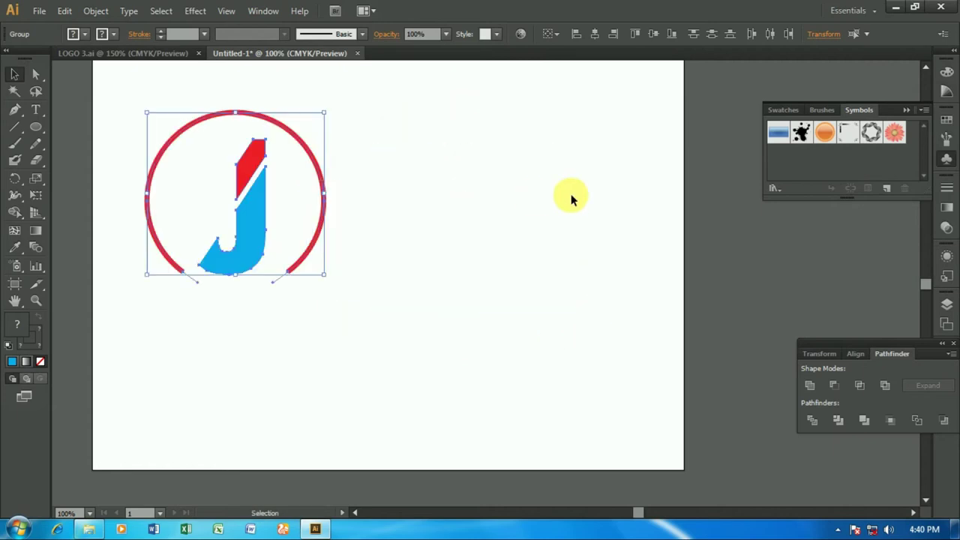
pyautogui.click(555, 223)
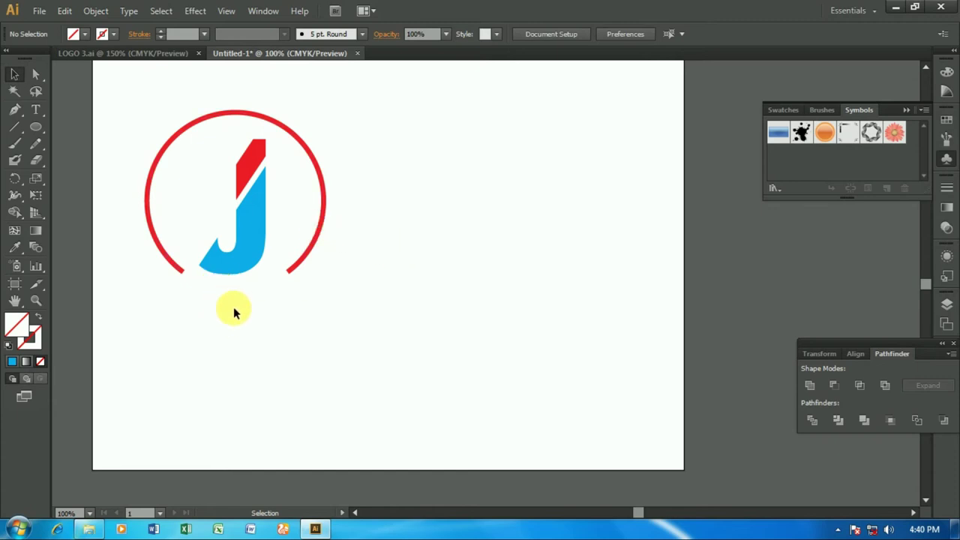
# Centre the J horizontally within the ring and raise the logo slightly.
pyautogui.click(235, 258)
pyautogui.press('Right')
pyautogui.press('Down')
pyautogui.press('Down')
pyautogui.press('Down')
pyautogui.moveTo(119, 85); pyautogui.dragTo(243, 272)
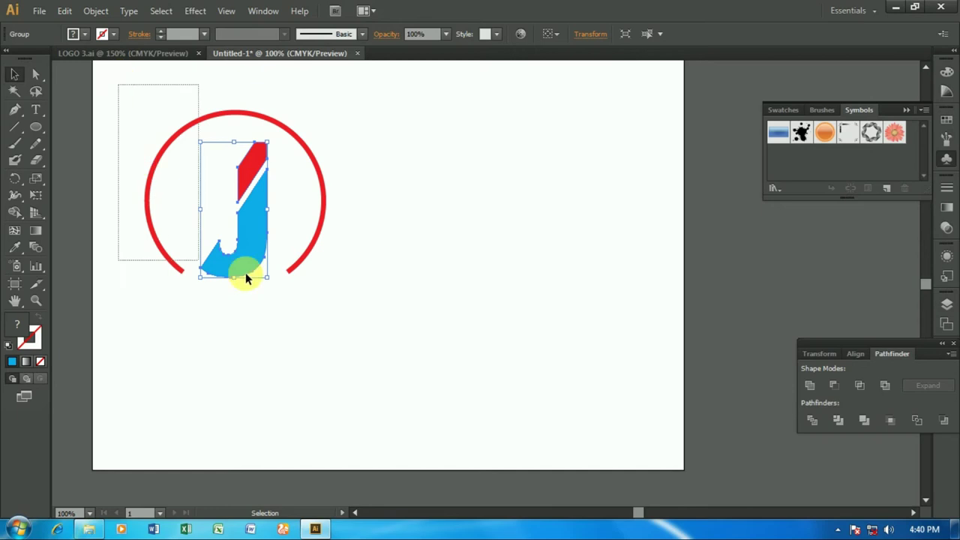
pyautogui.click(595, 33)
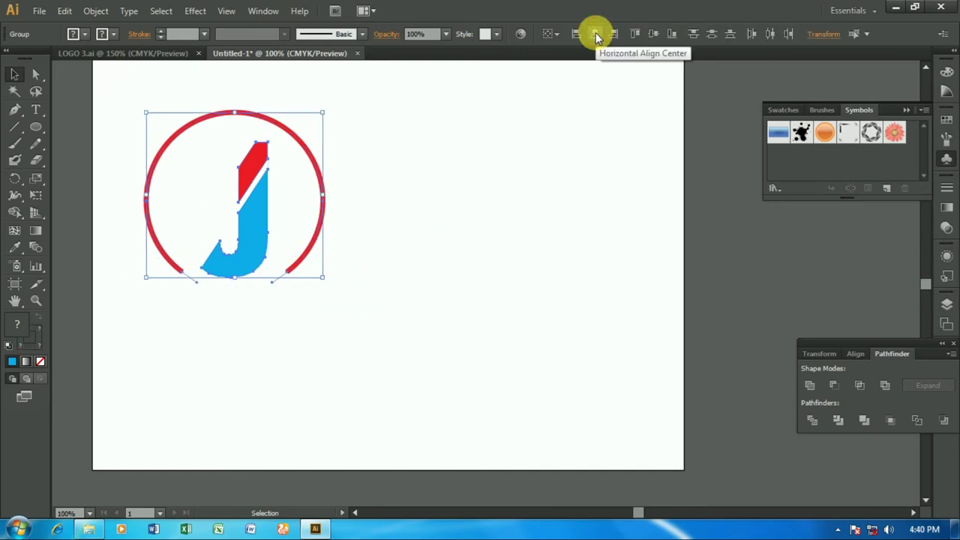
pyautogui.click(437, 283)
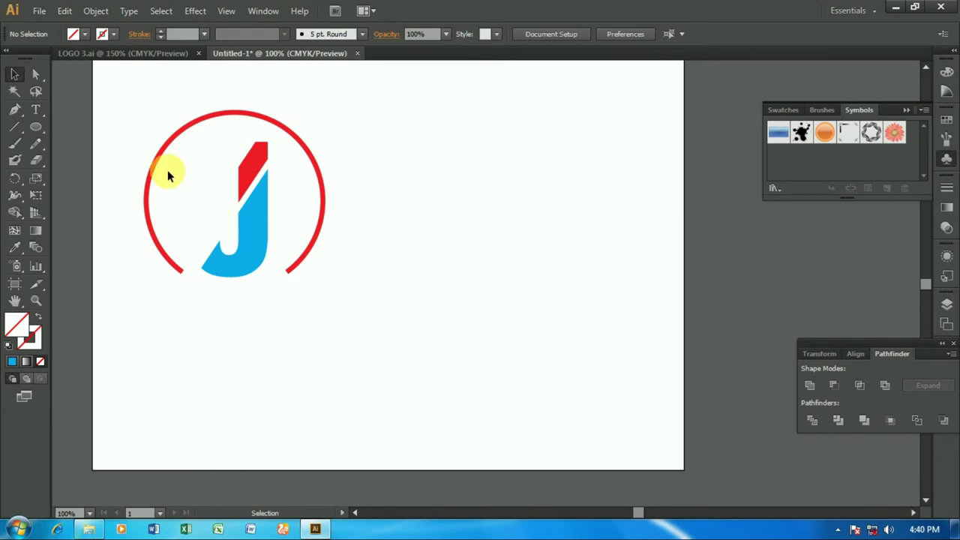
pyautogui.moveTo(106, 95); pyautogui.dragTo(375, 332)
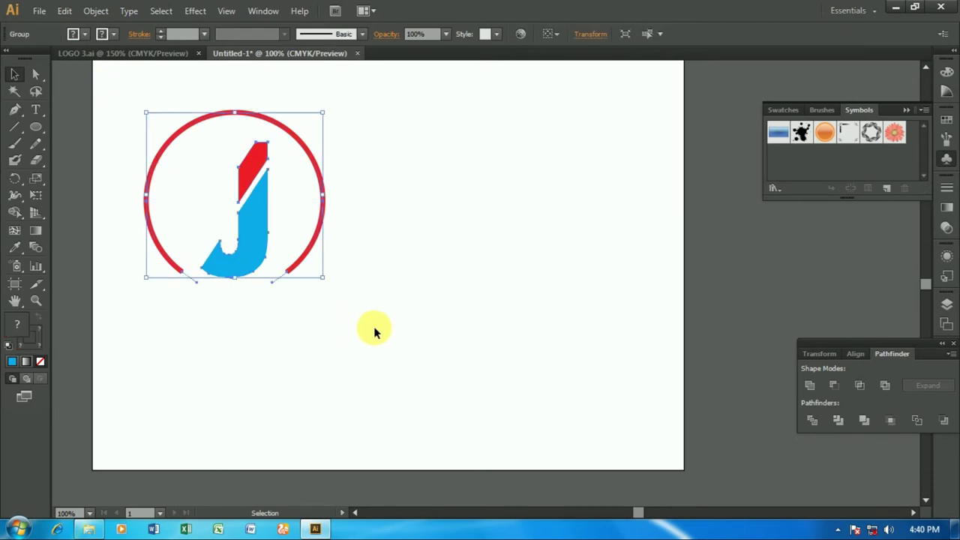
pyautogui.scroll(1, 332, 200)
pyautogui.moveTo(322, 225); pyautogui.dragTo(315, 191)
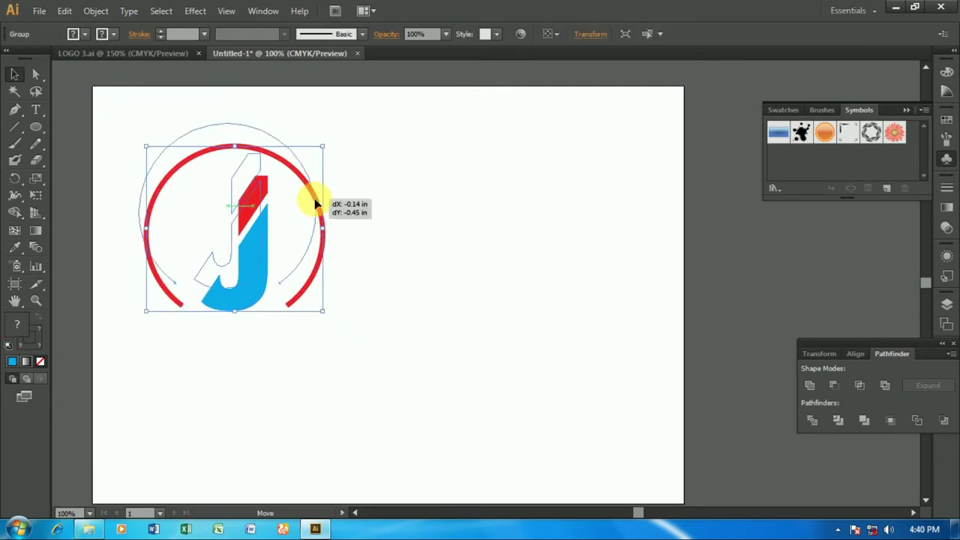
pyautogui.click(304, 339)
pyautogui.click(36, 109)
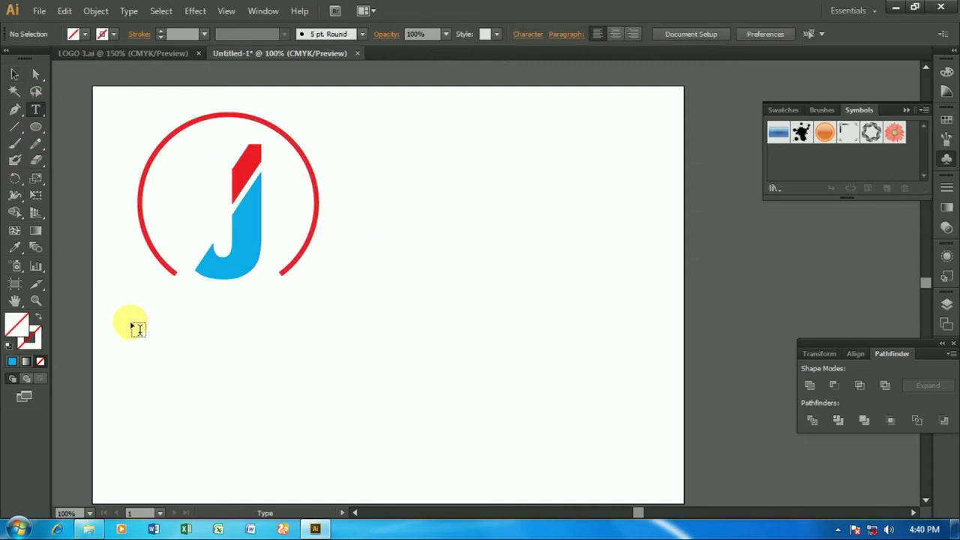
# Type COMPANY NAME at 36 pt just below the ring logo.
pyautogui.click(130, 330)
pyautogui.click(664, 33)
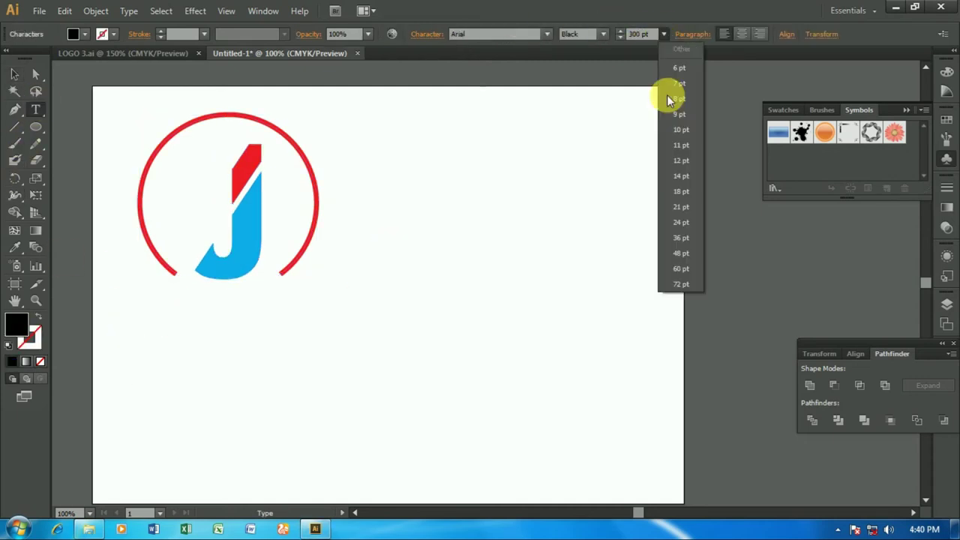
pyautogui.click(680, 238)
pyautogui.write('COMPANY')
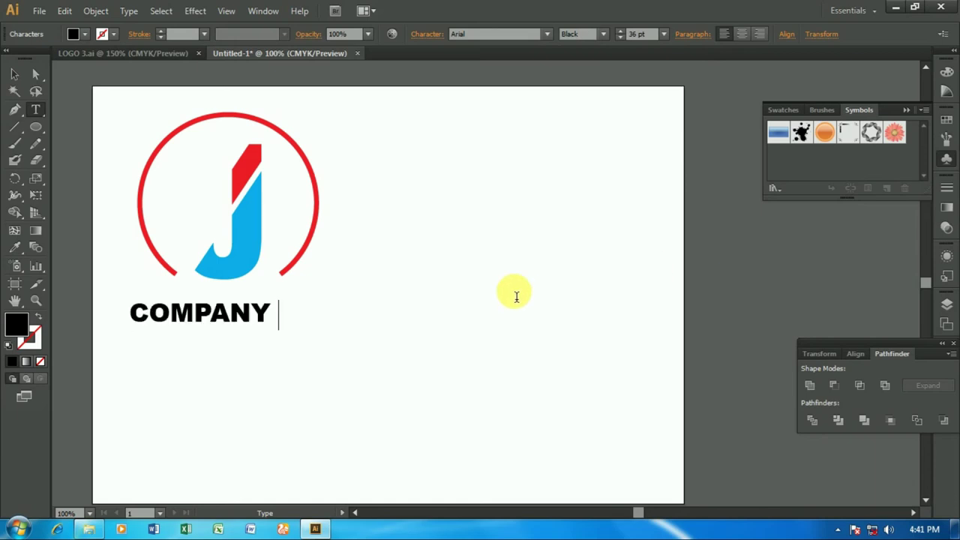
pyautogui.write('NAME')
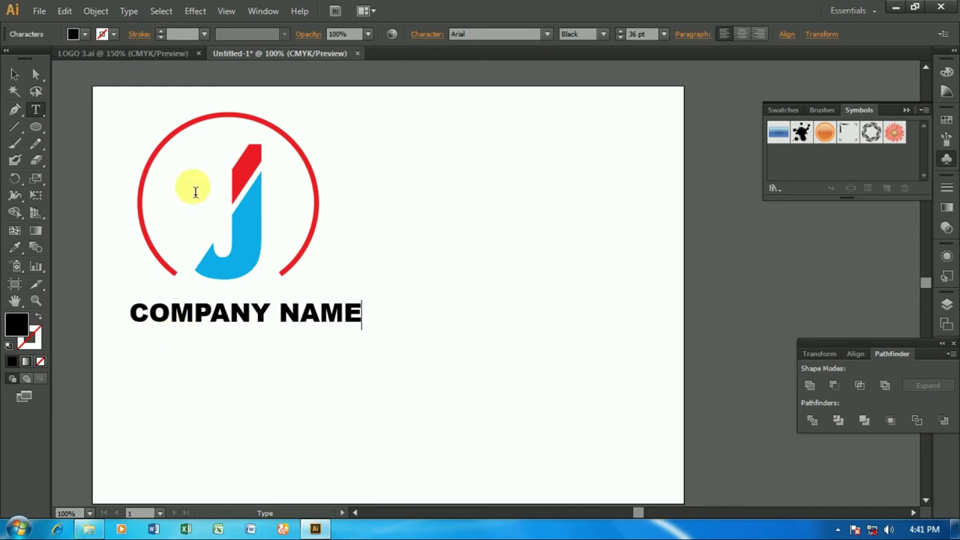
pyautogui.click(14, 74)
pyautogui.moveTo(209, 315); pyautogui.dragTo(205, 306)
# Set COMPANY NAME in Century Gothic Bold and nudge it into place.
pyautogui.click(499, 37)
pyautogui.write('Century Gothic')
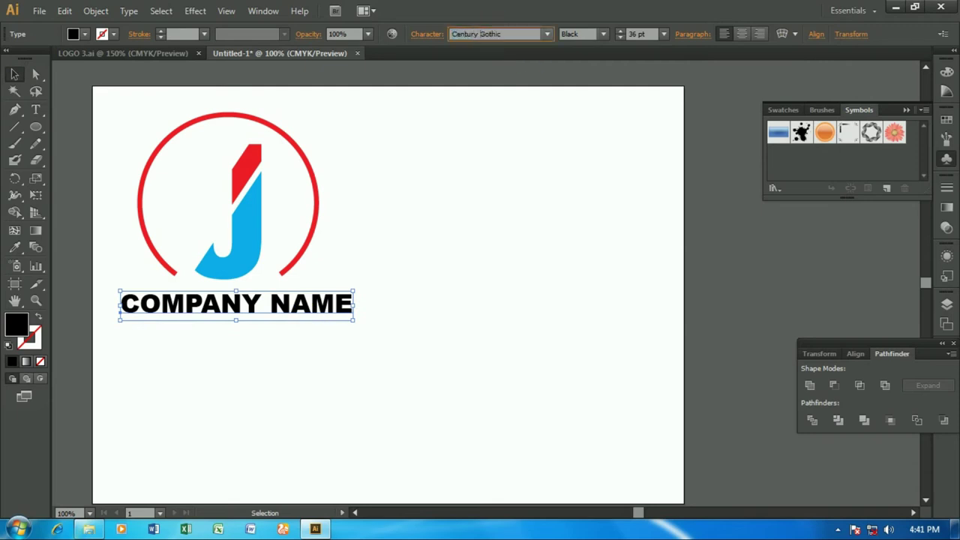
pyautogui.press('Return')
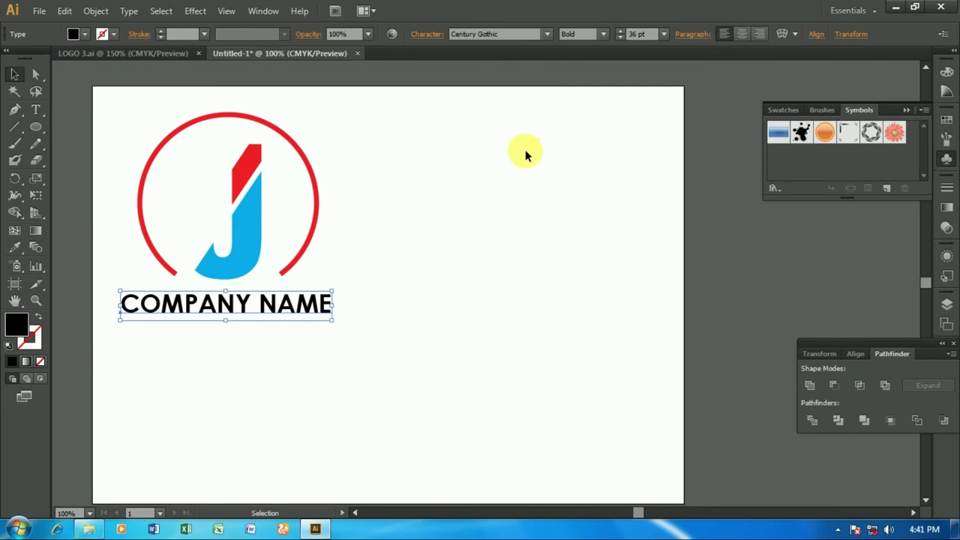
pyautogui.click(284, 303)
pyautogui.moveTo(284, 303); pyautogui.dragTo(292, 299)
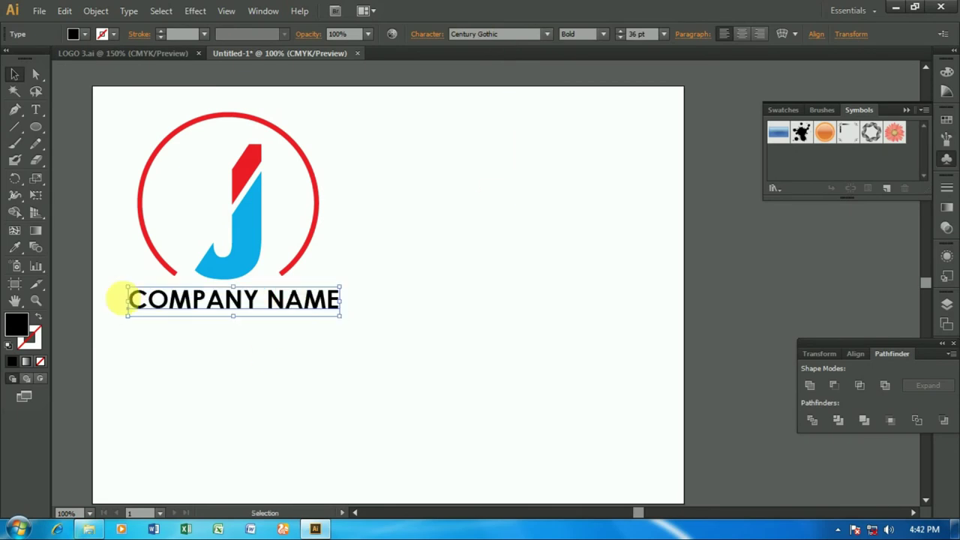
# Add a TAGLINE text line below COMPANY NAME, set to 24 pt Regular.
pyautogui.click(35, 110)
pyautogui.click(132, 354)
pyautogui.write('TAGLINE')
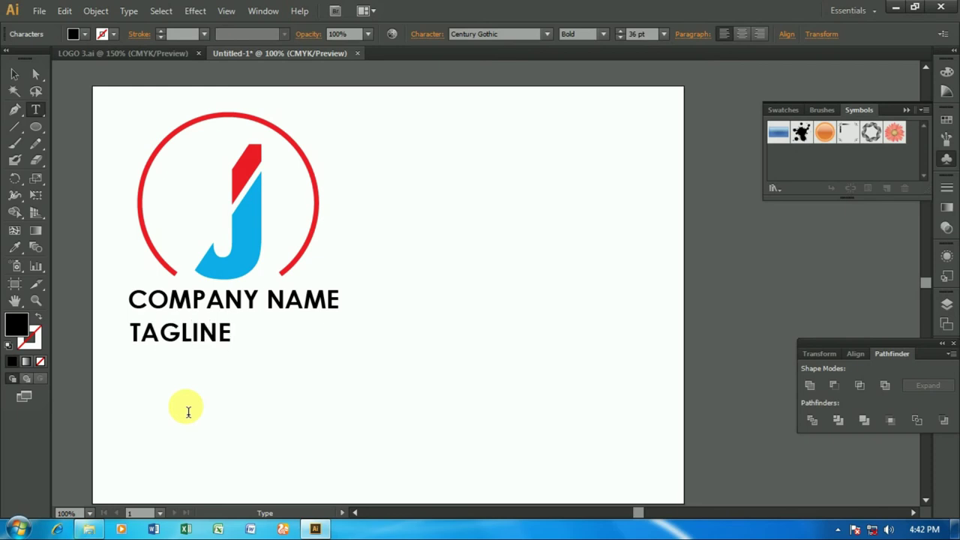
pyautogui.click(14, 74)
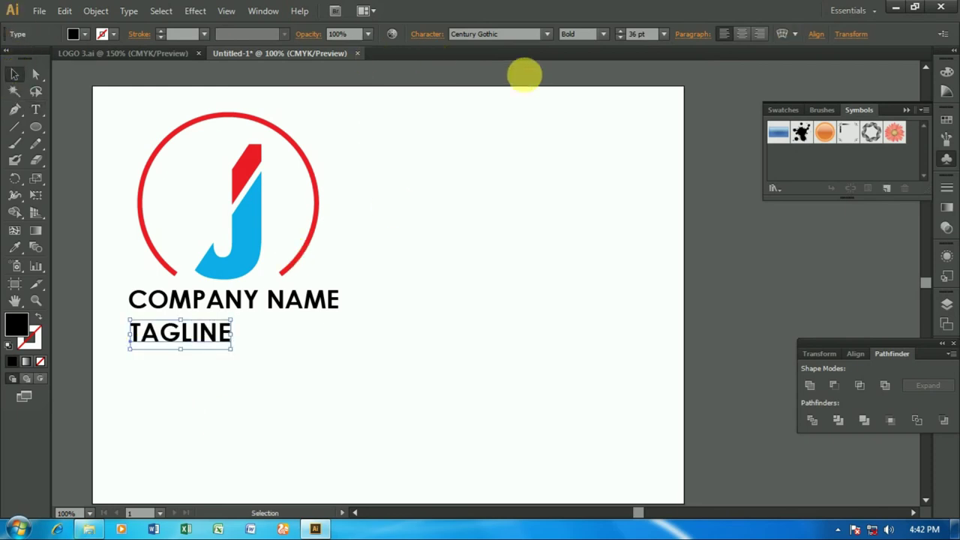
pyautogui.click(662, 35)
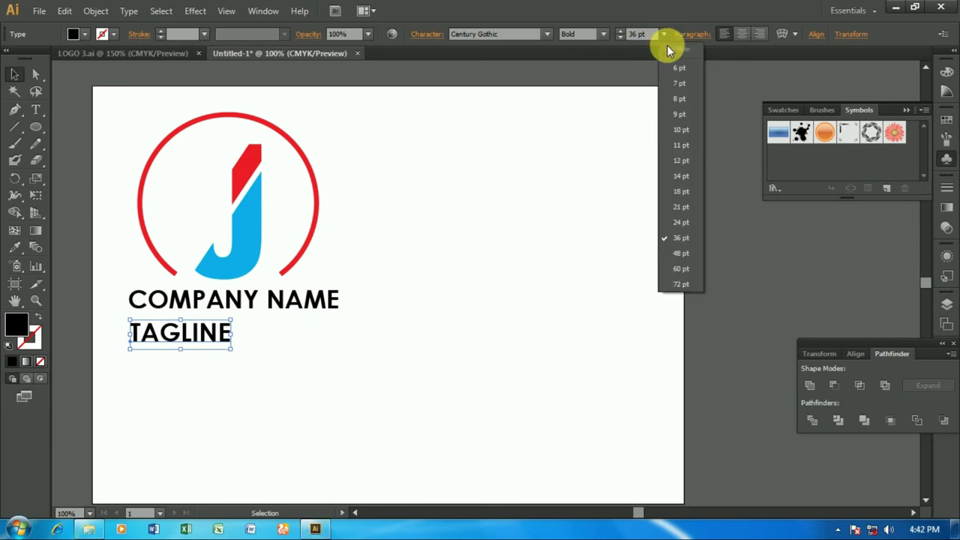
pyautogui.click(681, 223)
pyautogui.click(603, 35)
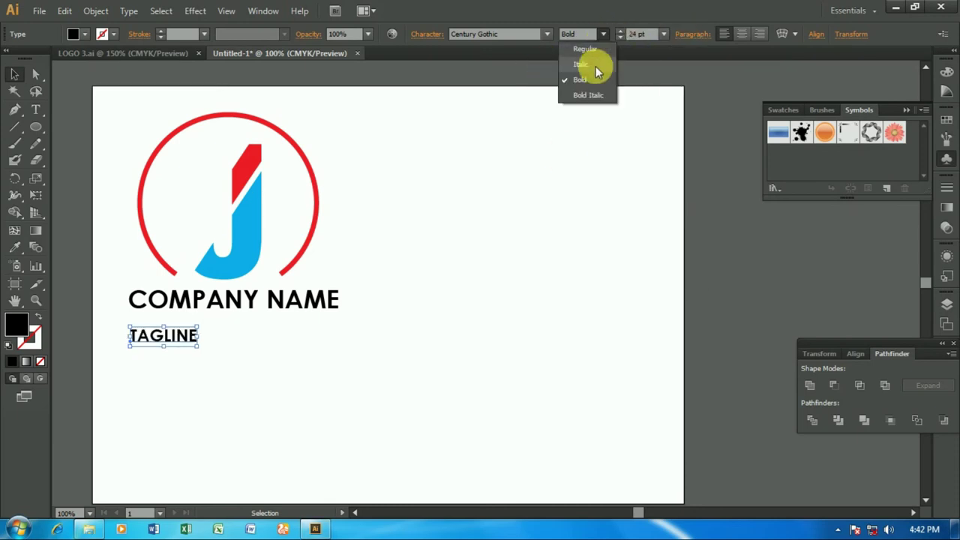
pyautogui.click(593, 50)
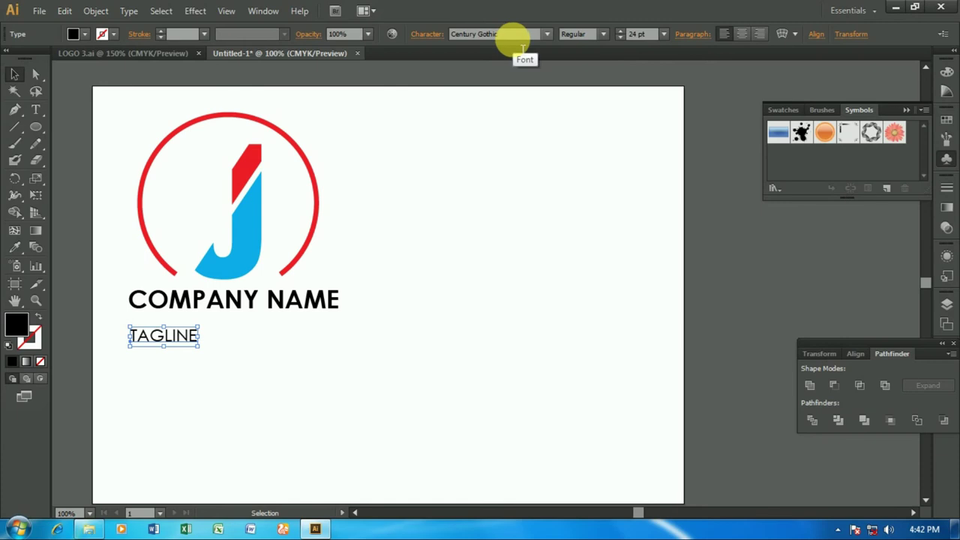
# Give TAGLINE 1000 tracking and nudge it directly under COMPANY NAME.
pyautogui.click(425, 35)
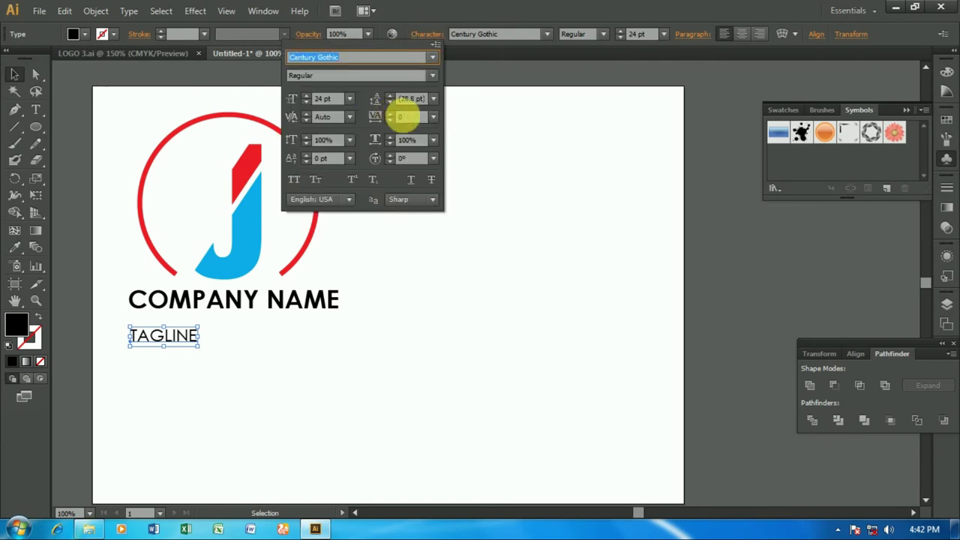
pyautogui.click(409, 118)
pyautogui.write('1000')
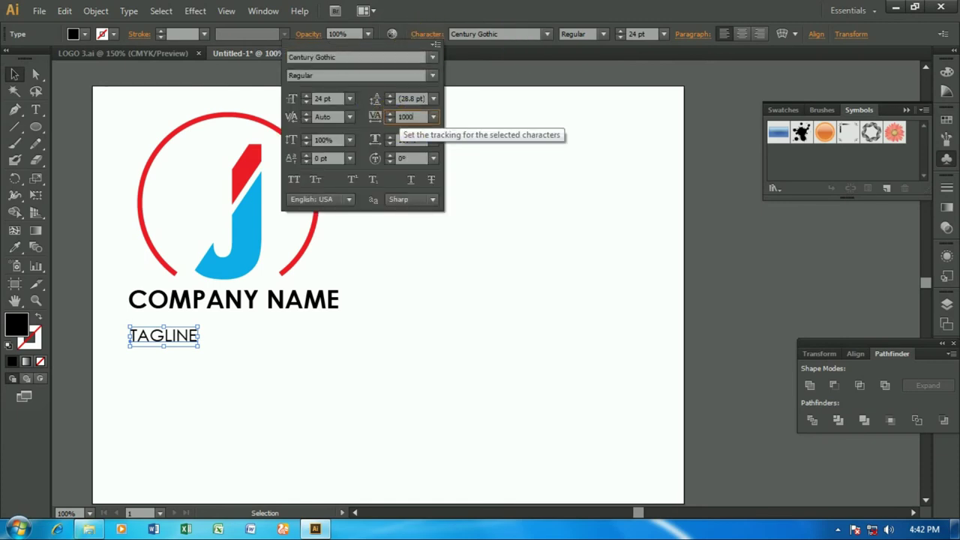
pyautogui.press('Return')
pyautogui.press('Right')
pyautogui.press('Right')
pyautogui.press('Right')
pyautogui.press('Up')
pyautogui.press('Up')
pyautogui.press('Up')
pyautogui.press('Up')
pyautogui.press('Up')
pyautogui.press('Up')
pyautogui.press('Up')
pyautogui.press('Up')
pyautogui.press('Up')
pyautogui.press('Up')
pyautogui.press('Up')
pyautogui.press('Right')
pyautogui.press('Right')
pyautogui.press('Right')
pyautogui.press('Right')
pyautogui.press('Up')
pyautogui.press('Up')
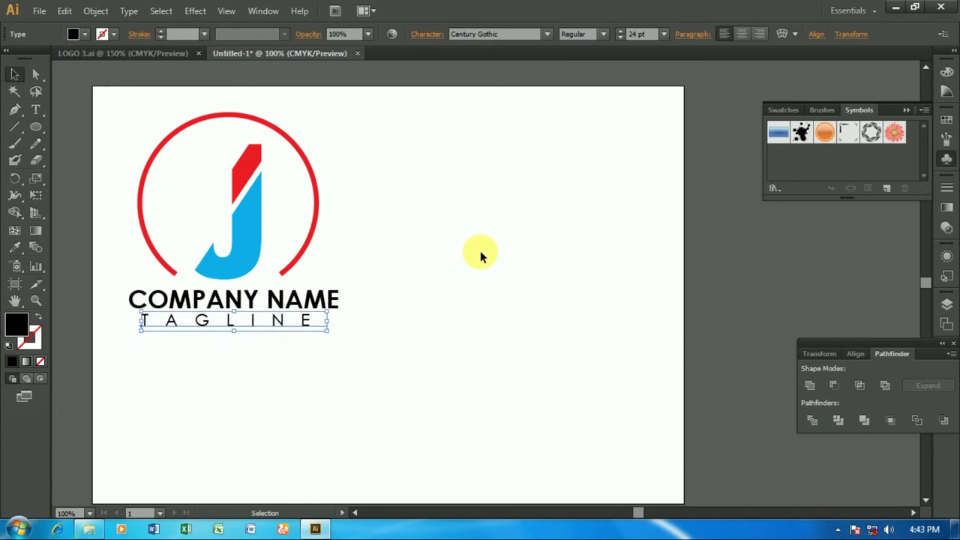
pyautogui.click(332, 324)
# Centre the first logo's ring, J and text horizontally on one another.
pyautogui.moveTo(129, 125); pyautogui.dragTo(345, 333)
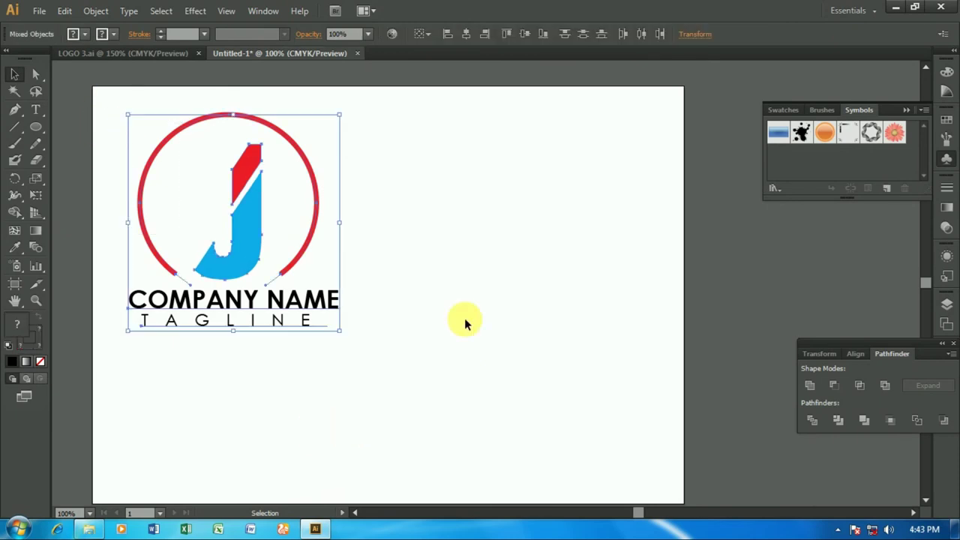
pyautogui.click(465, 33)
pyautogui.click(262, 385)
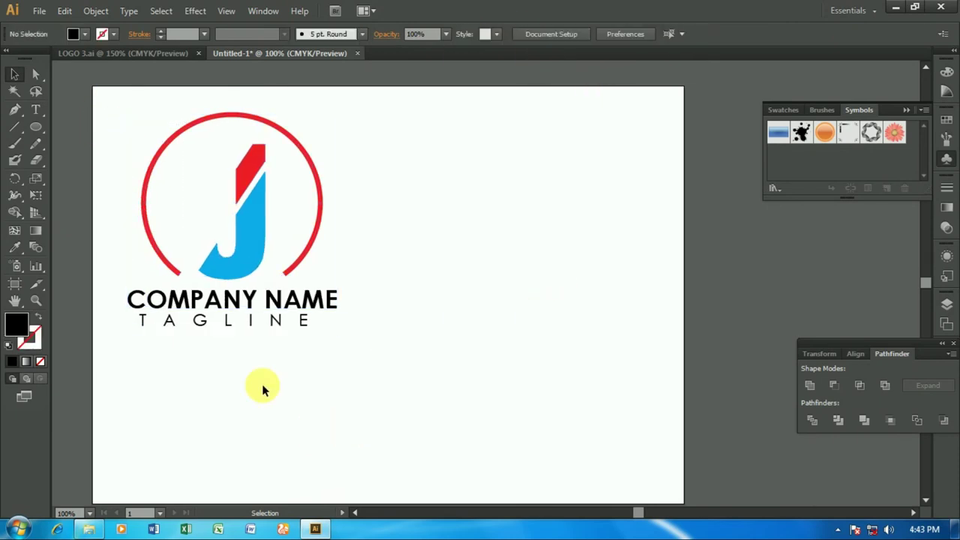
pyautogui.click(302, 317)
pyautogui.click(349, 335)
pyautogui.click(259, 325)
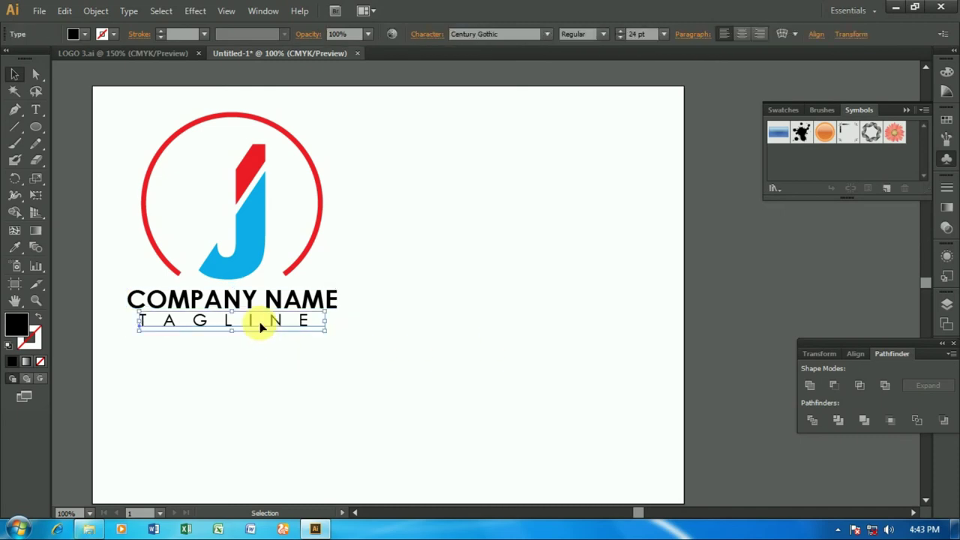
pyautogui.click(370, 391)
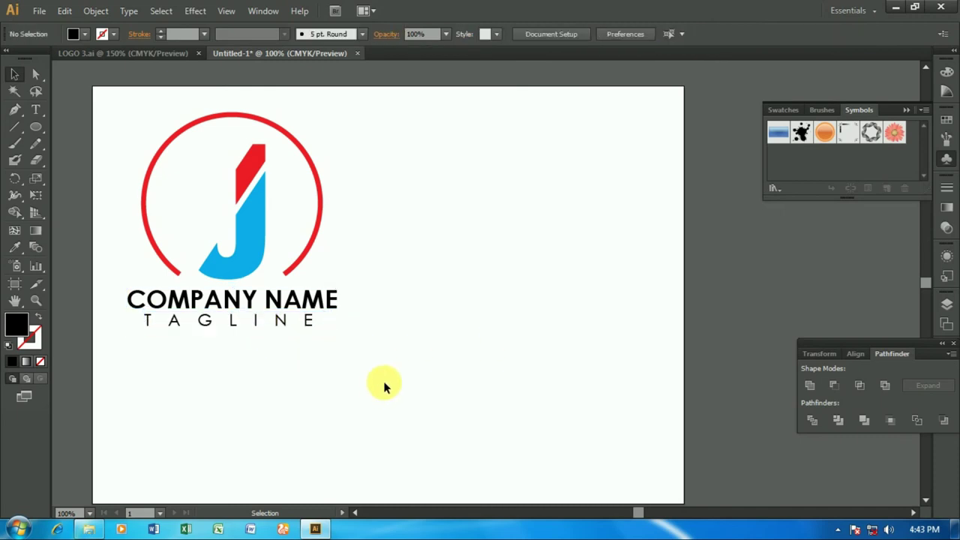
pyautogui.moveTo(134, 128); pyautogui.dragTo(350, 344)
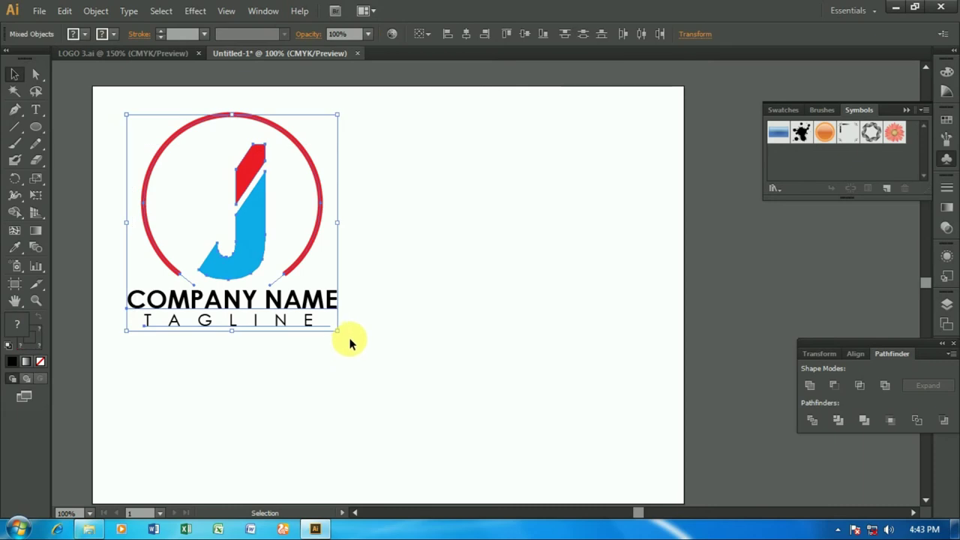
pyautogui.click(390, 355)
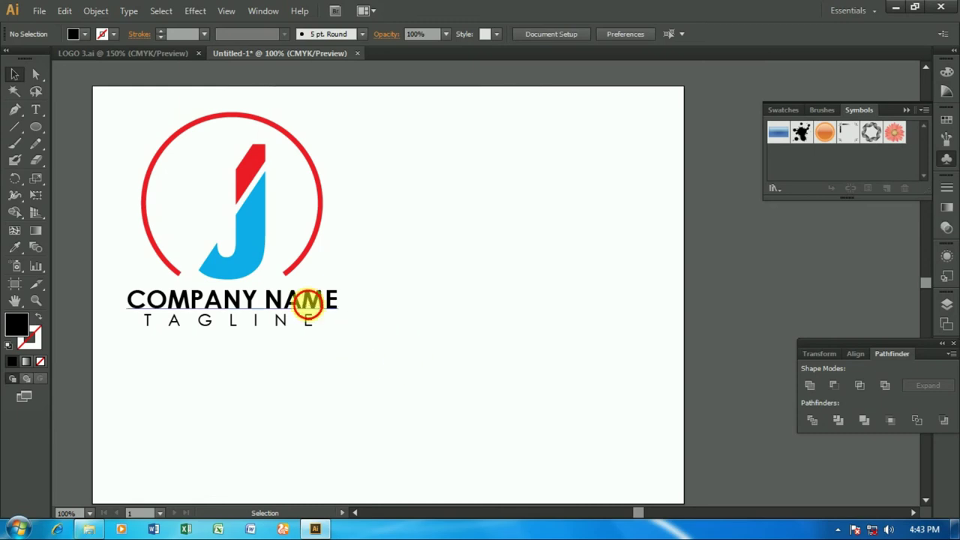
# Fill COMPANY NAME with red, then select the whole logo.
pyautogui.click(309, 301)
pyautogui.click(84, 35)
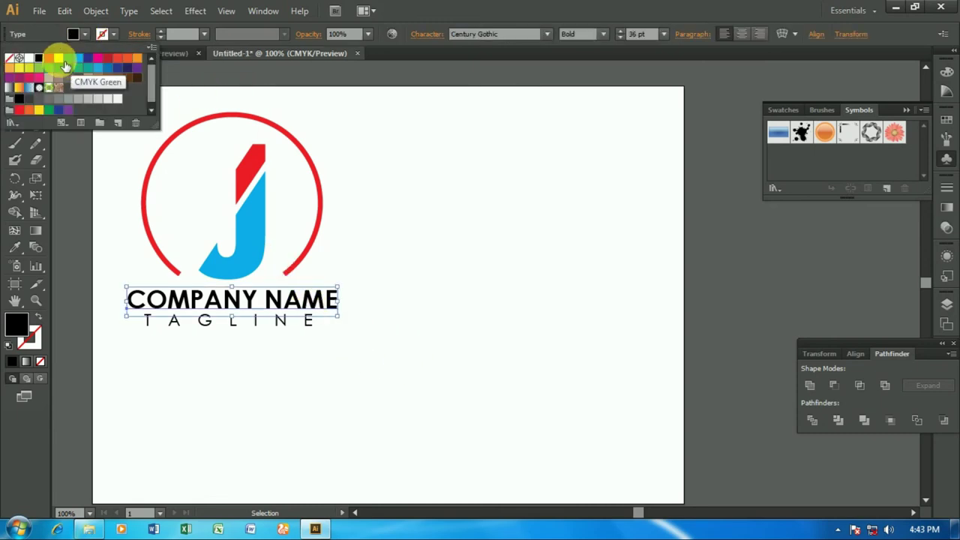
pyautogui.click(51, 58)
pyautogui.click(274, 341)
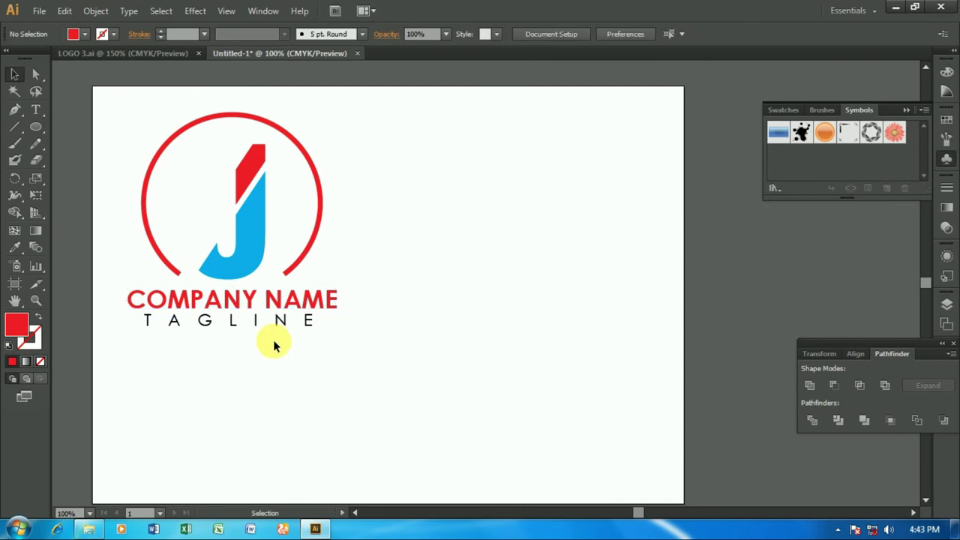
pyautogui.moveTo(130, 140); pyautogui.dragTo(350, 368)
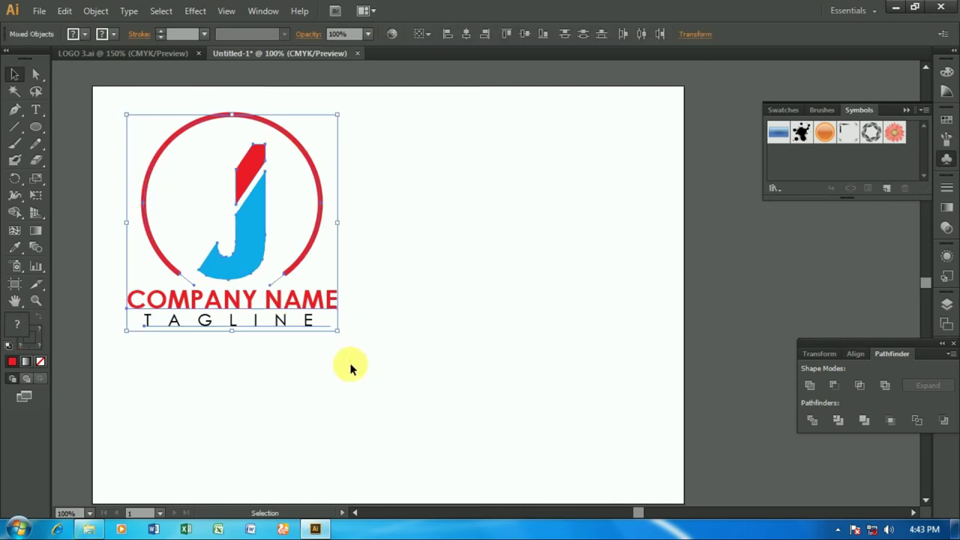
# Drag a copy of the logo to the right and ungroup its ring and J.
pyautogui.moveTo(300, 315); pyautogui.dragTo(570, 315)
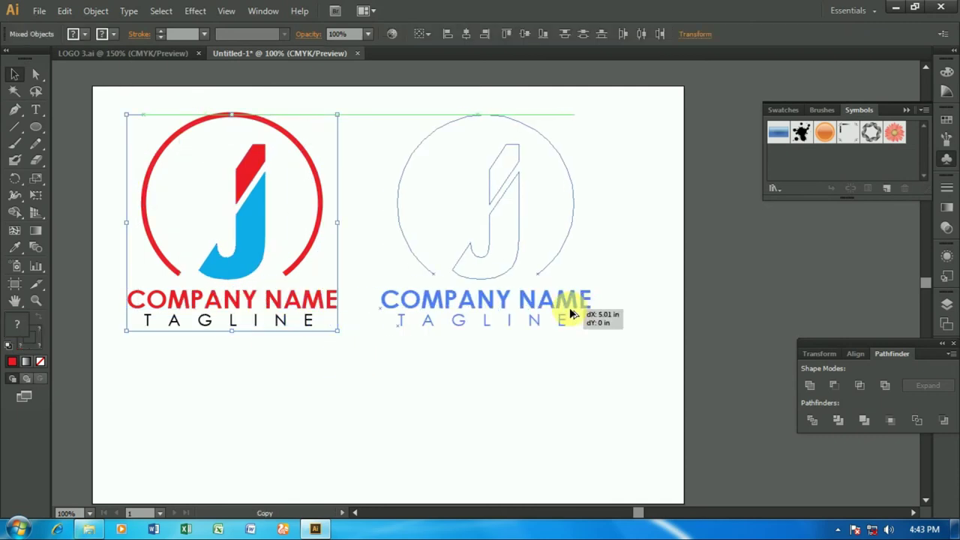
pyautogui.moveTo(569, 315); pyautogui.dragTo(585, 313)
pyautogui.click(564, 371)
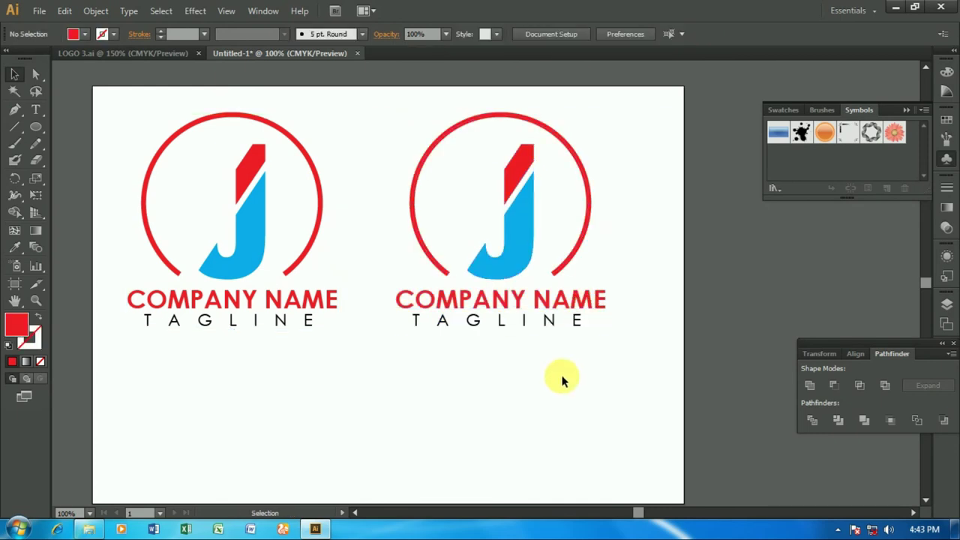
pyautogui.click(507, 225)
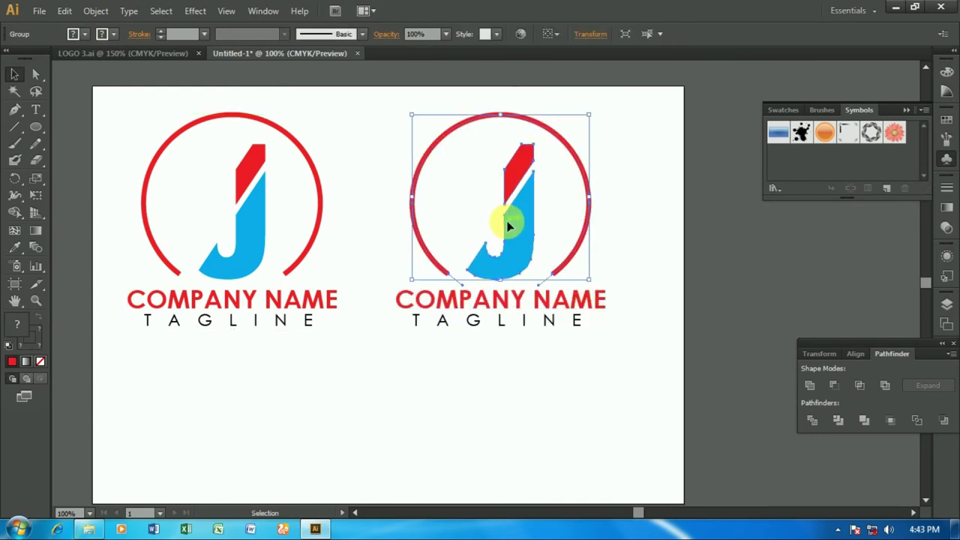
pyautogui.rightClick(507, 221)
pyautogui.click(607, 248)
pyautogui.click(625, 262)
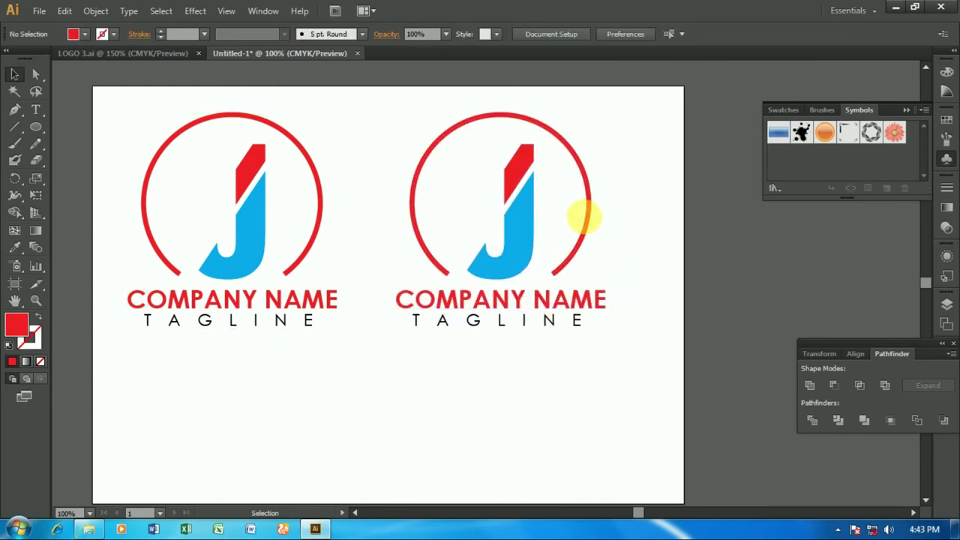
# Give the copy's ring a blue outline and open the J body's context options.
pyautogui.click(586, 191)
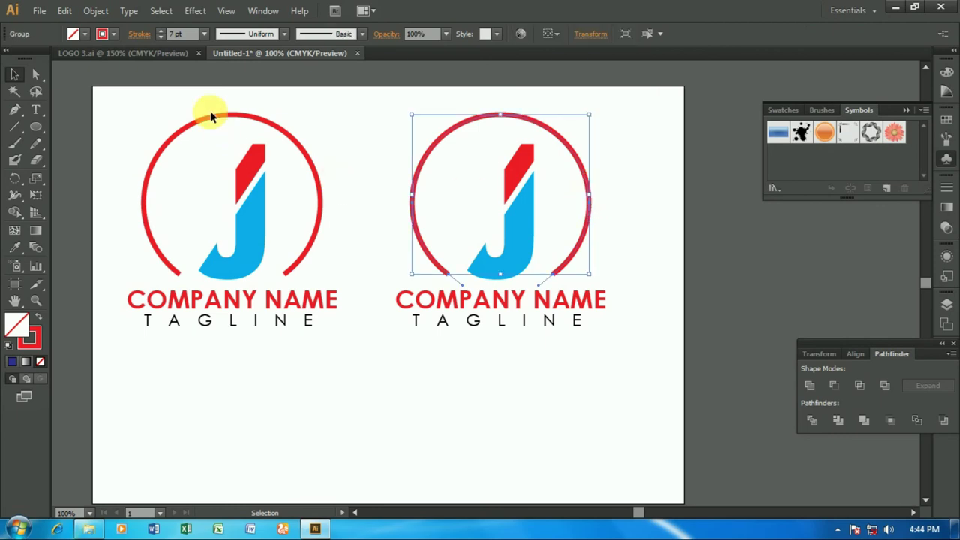
pyautogui.click(112, 35)
pyautogui.click(88, 59)
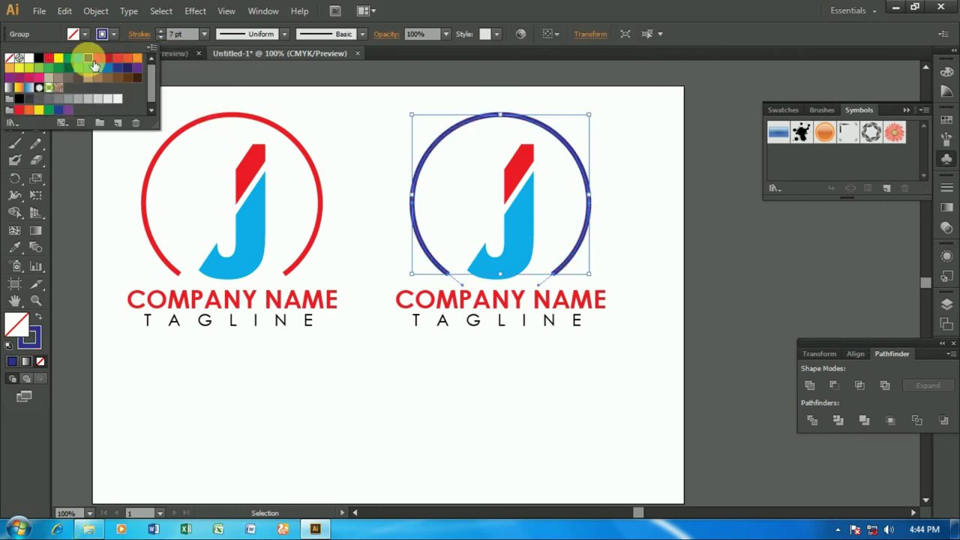
pyautogui.click(625, 235)
pyautogui.click(621, 241)
pyautogui.click(525, 223)
pyautogui.rightClick(521, 227)
pyautogui.click(568, 305)
pyautogui.click(550, 188)
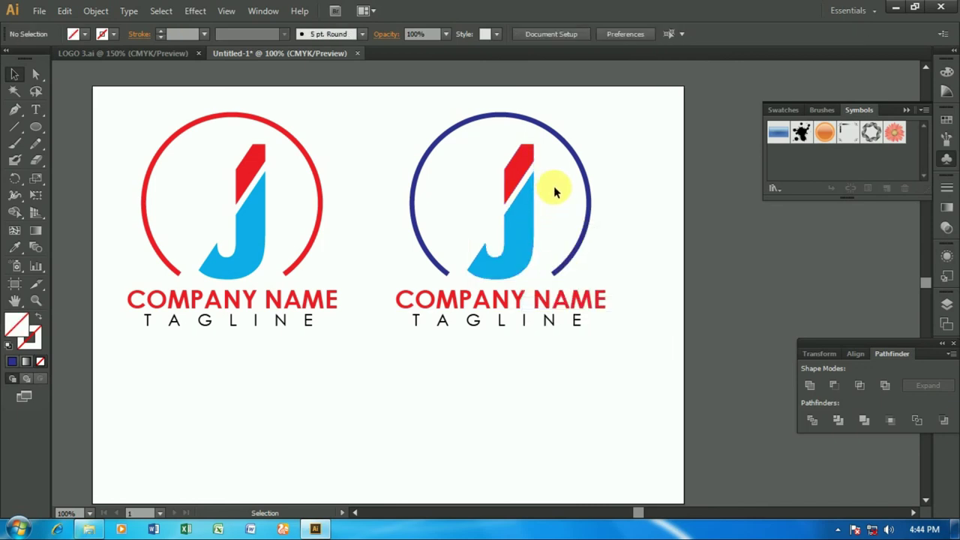
# Fill the copy's J top piece navy and its J body CMYK Green.
pyautogui.click(525, 173)
pyautogui.click(85, 33)
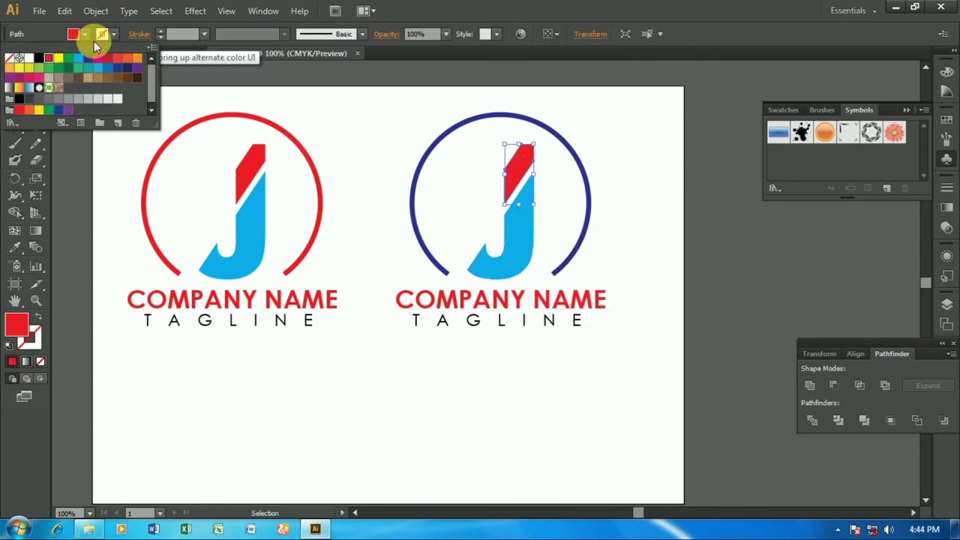
pyautogui.click(93, 62)
pyautogui.click(561, 200)
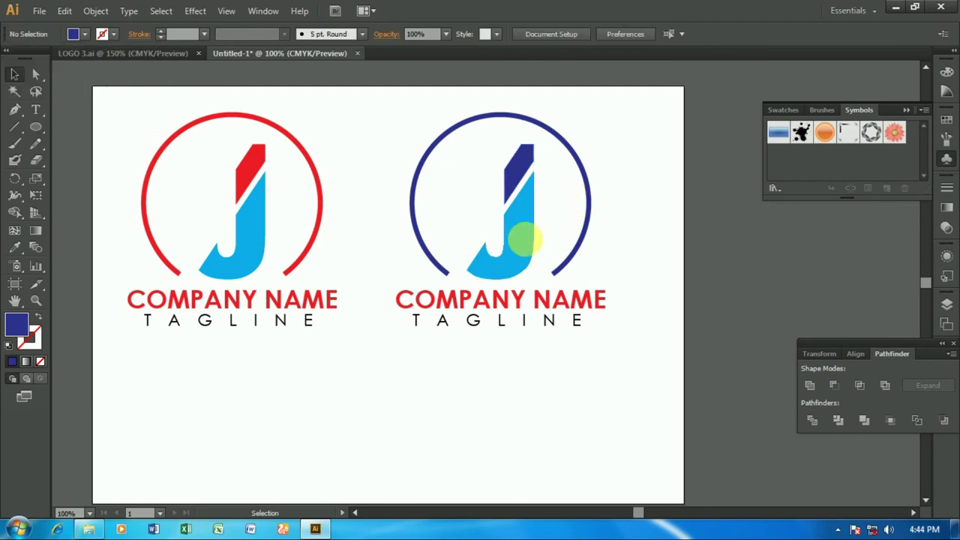
pyautogui.click(525, 240)
pyautogui.click(85, 33)
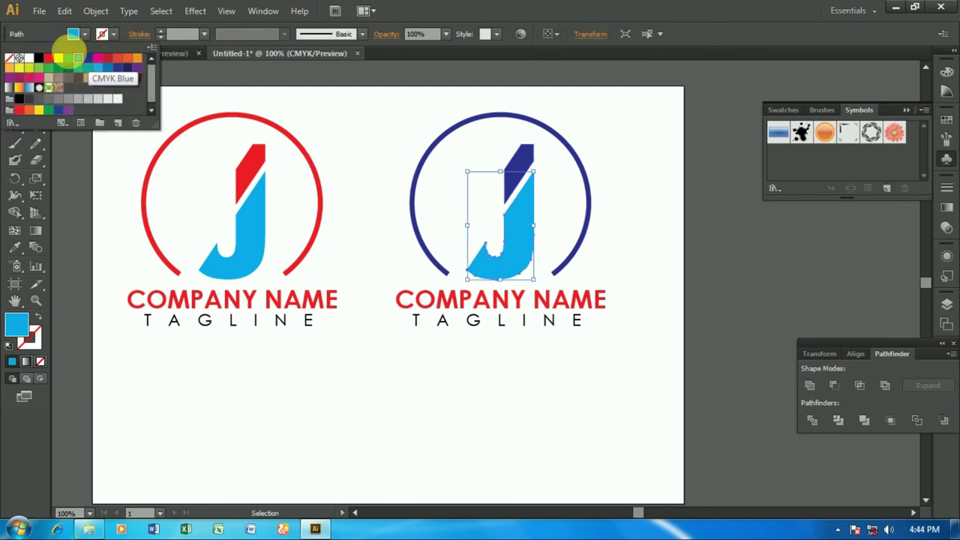
pyautogui.click(72, 62)
pyautogui.click(643, 229)
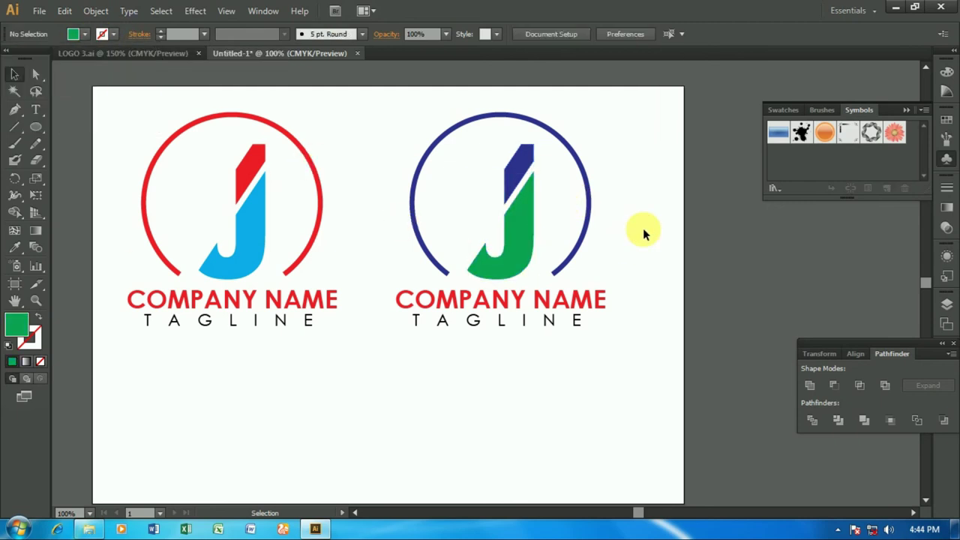
pyautogui.click(575, 298)
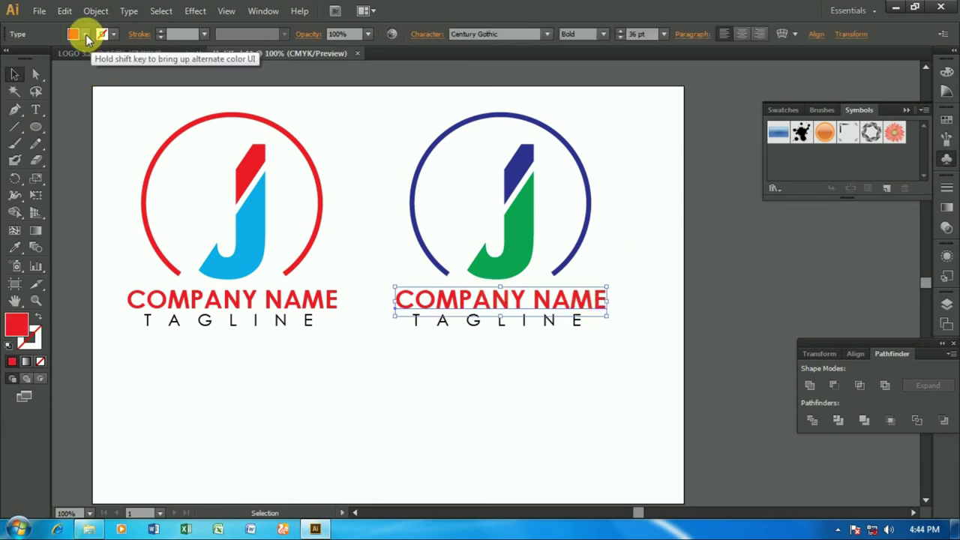
# Fill the copy's COMPANY NAME dark blue and make its ring CMYK Green.
pyautogui.click(85, 34)
pyautogui.click(96, 66)
pyautogui.click(445, 332)
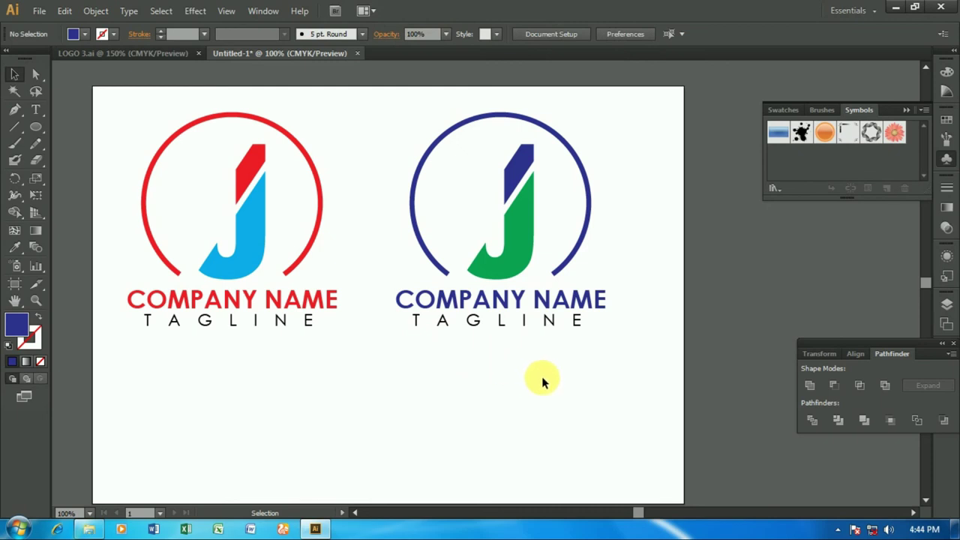
pyautogui.click(588, 197)
pyautogui.click(84, 34)
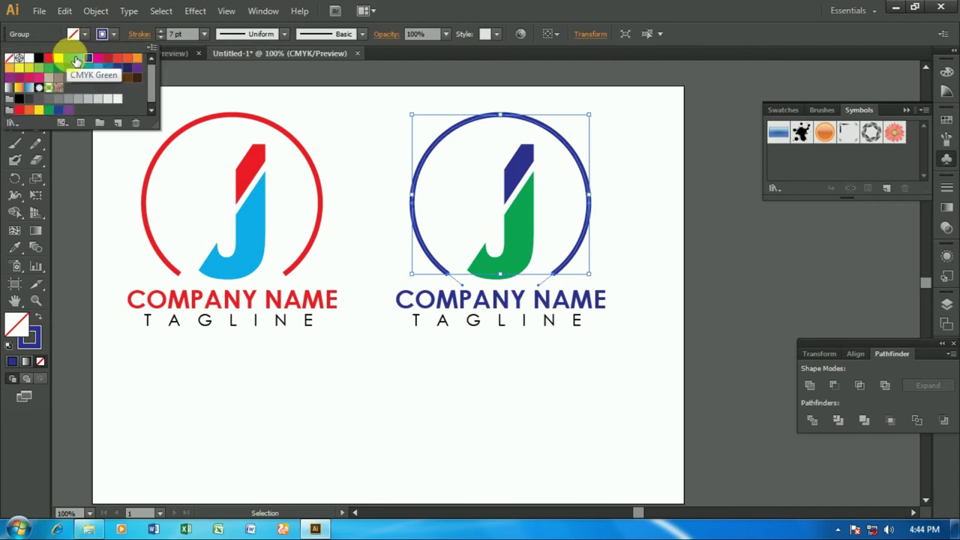
pyautogui.click(72, 61)
pyautogui.click(529, 371)
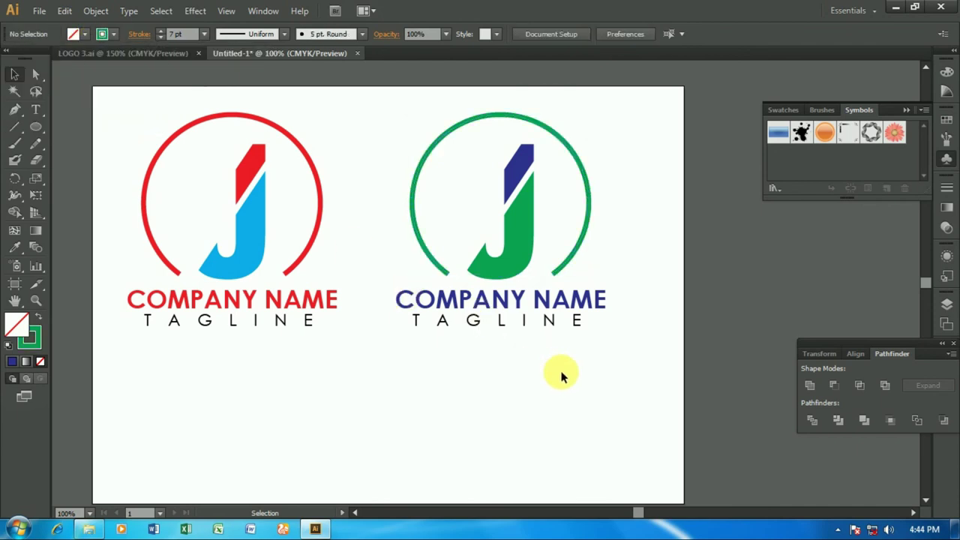
# Change the copy's COMPANY NAME fill to CMYK Green, then select both logos.
pyautogui.click(553, 297)
pyautogui.click(85, 34)
pyautogui.click(74, 62)
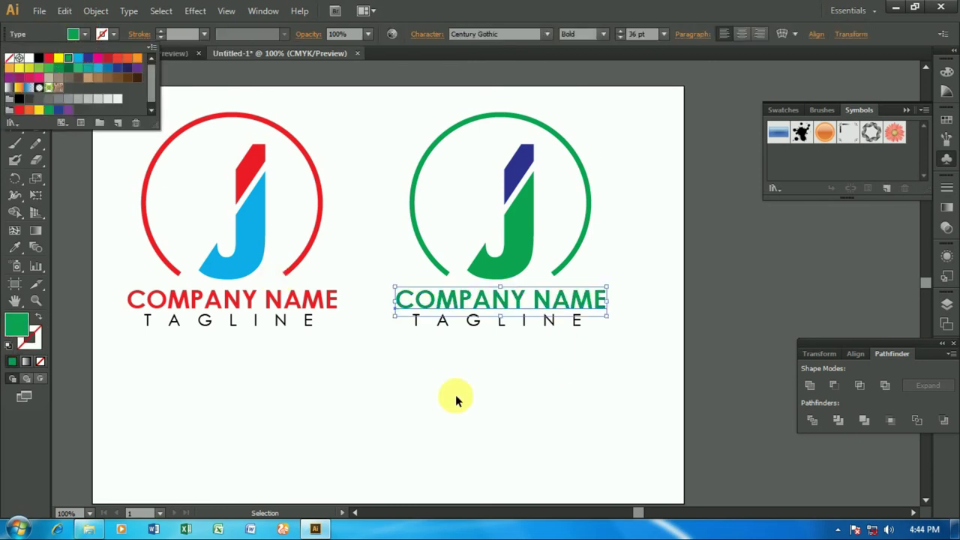
pyautogui.click(456, 399)
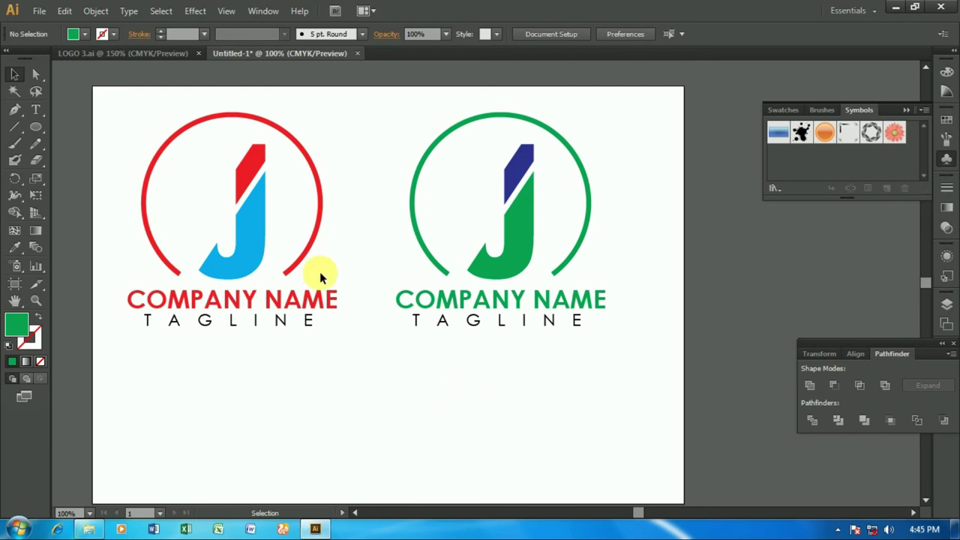
pyautogui.moveTo(125, 111); pyautogui.dragTo(622, 379)
# Nudge both logos right with the arrow key and deselect them.
pyautogui.press('Right')
pyautogui.press('Right')
pyautogui.press('Right')
pyautogui.press('Right')
pyautogui.press('Right')
pyautogui.press('Right')
pyautogui.press('Right')
pyautogui.press('Right')
pyautogui.press('Right')
pyautogui.press('Right')
pyautogui.press('Right')
pyautogui.press('Right')
pyautogui.press('Right')
pyautogui.press('Right')
pyautogui.press('Right')
pyautogui.click(479, 421)
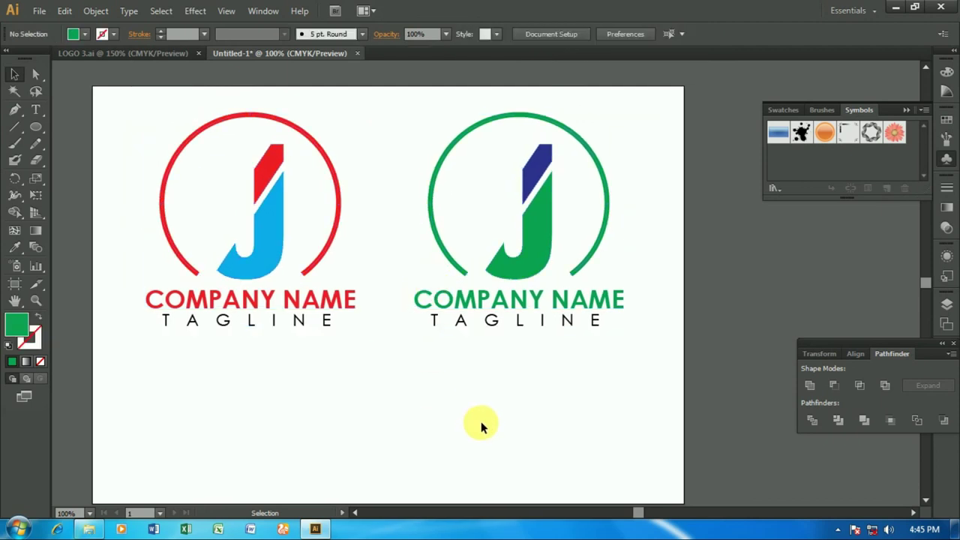